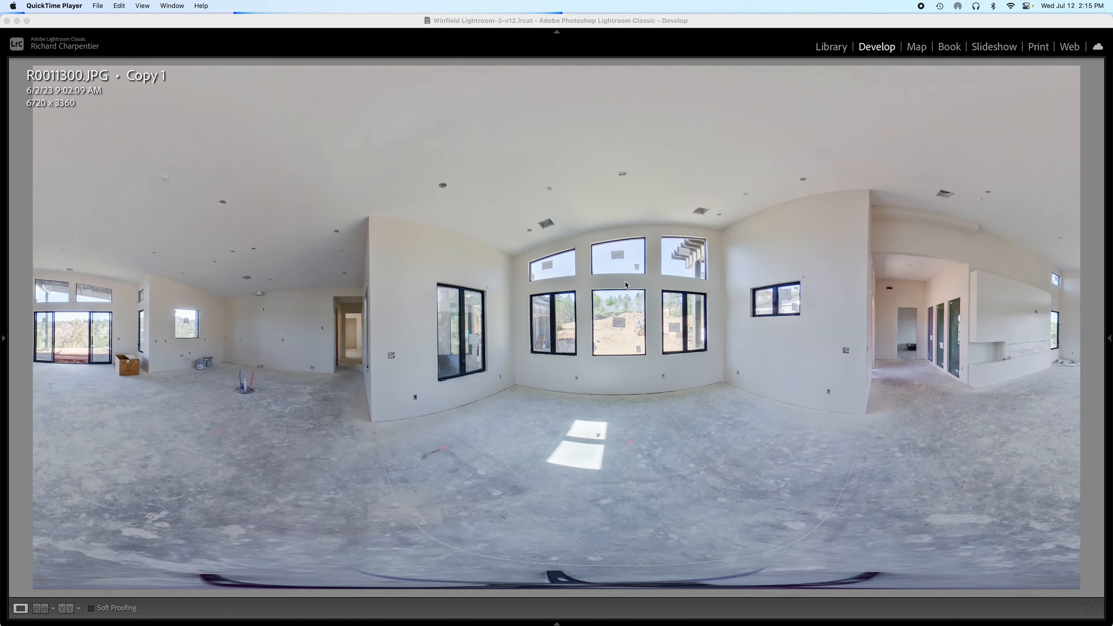
Step: Show the Develop adjustment panels beside the 360° room panorama and bring up masking
click(1112, 245)
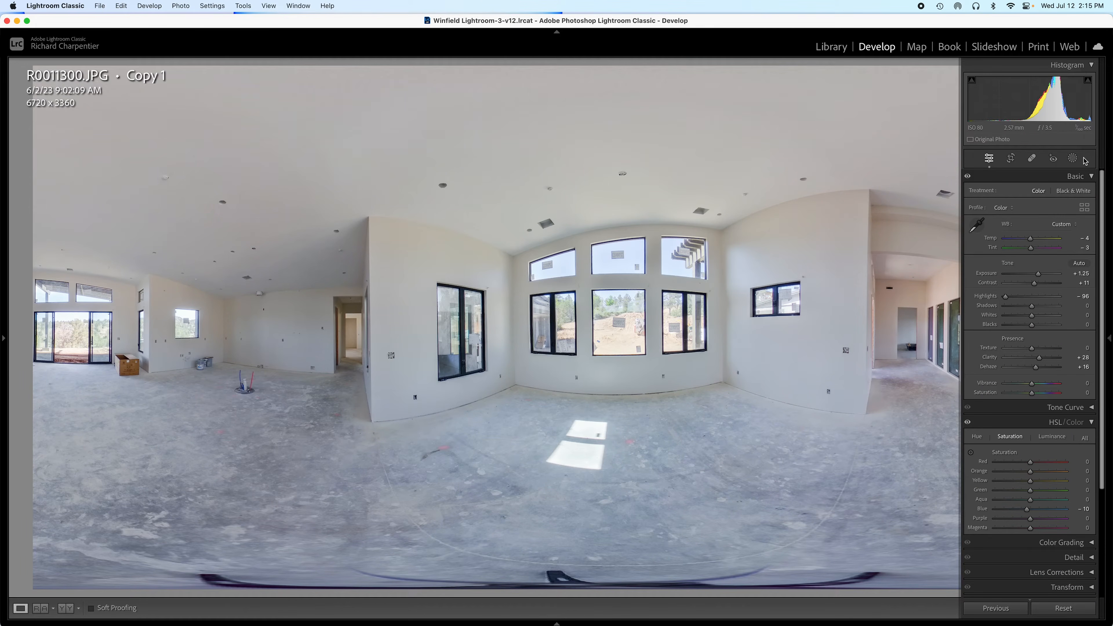
click(1073, 159)
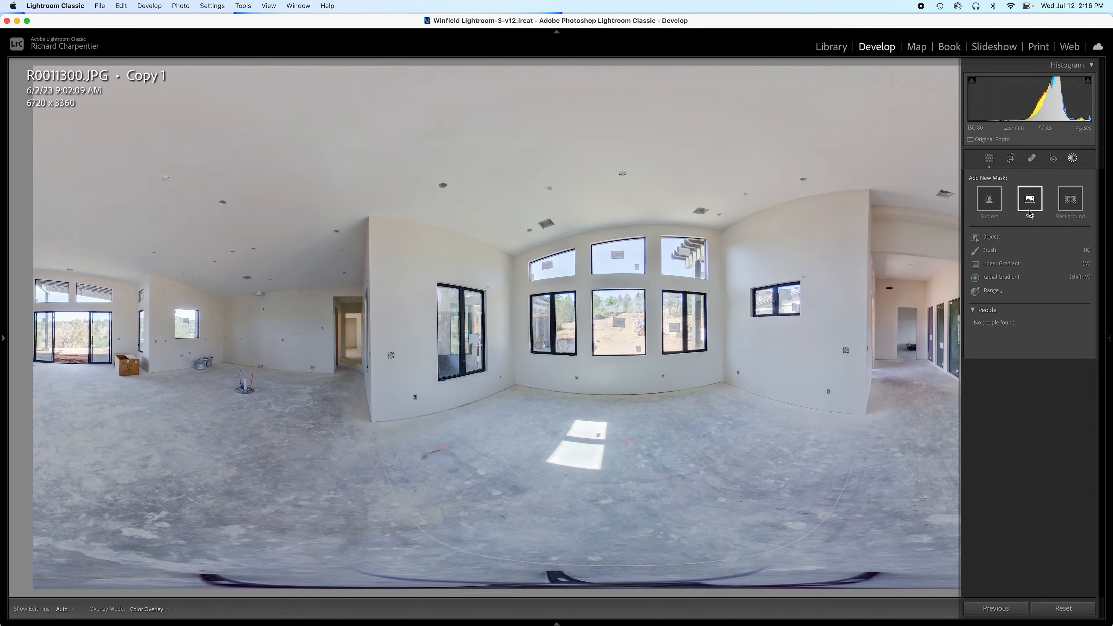
Step: Create an Objects mask by boxing the lower-left window on the centre wall
click(1073, 158)
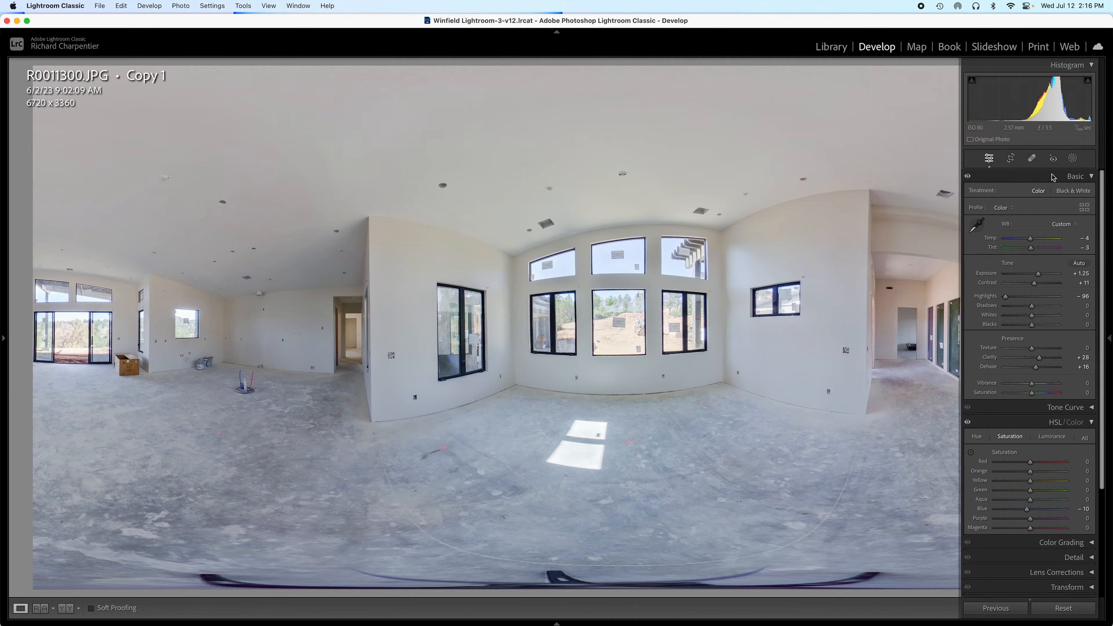
click(1073, 158)
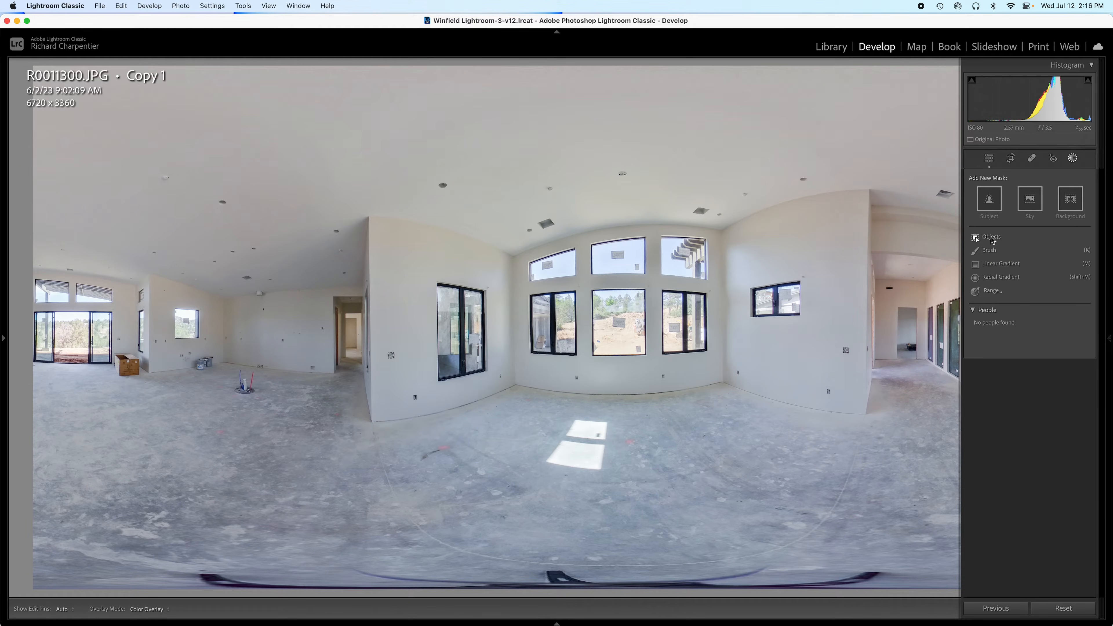
click(991, 237)
click(1005, 193)
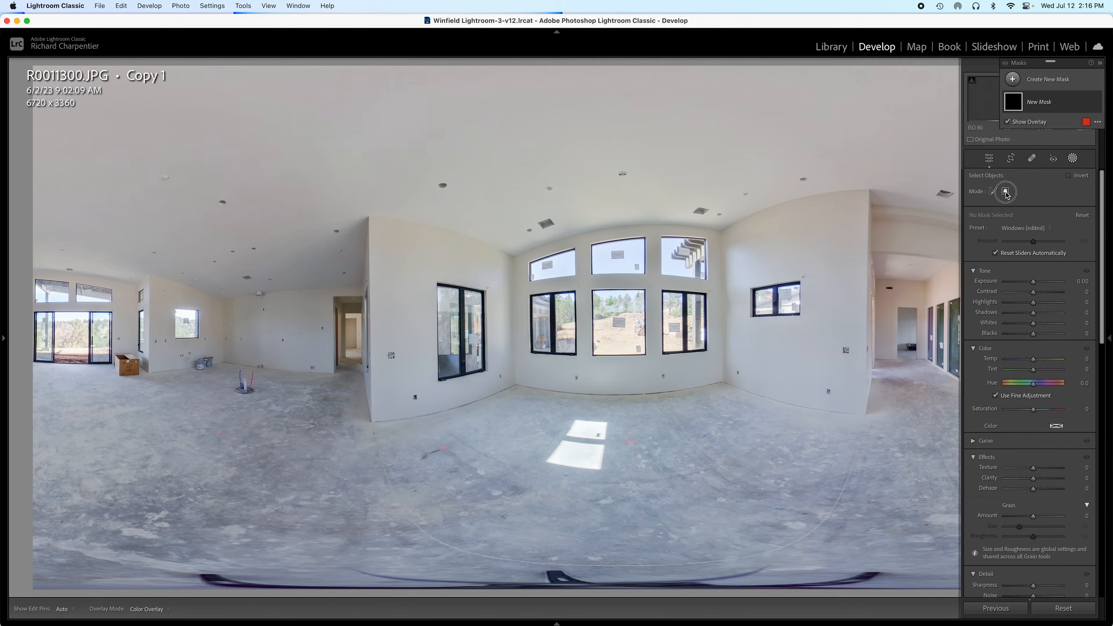
drag(532, 297, 575, 352)
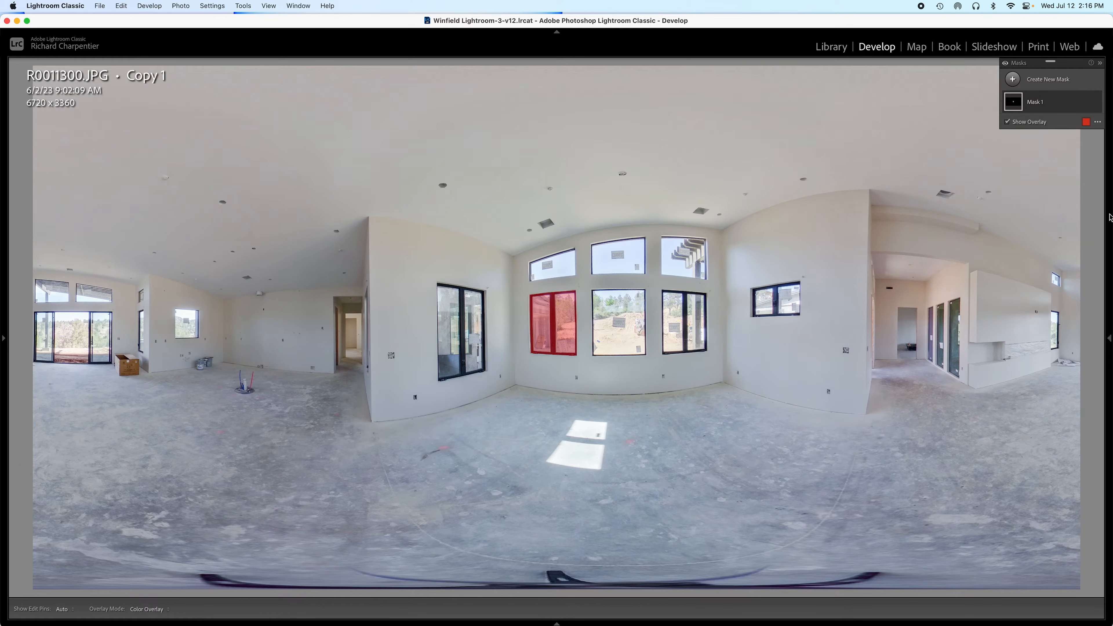
Step: Add the lower centre window to Mask 1 as another boxed object
click(1108, 291)
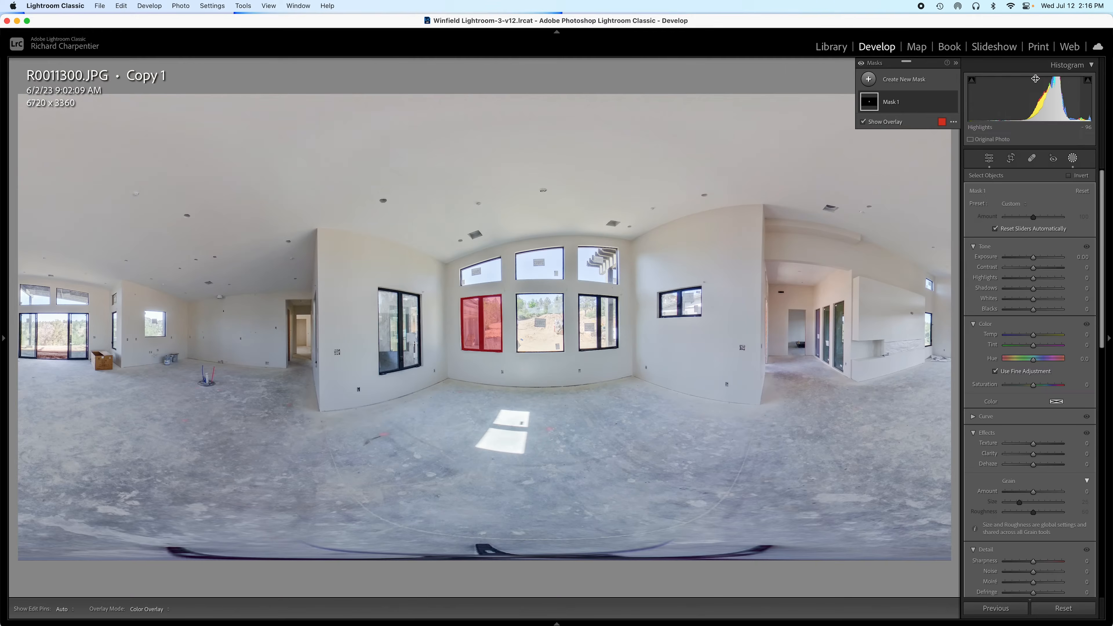
click(897, 107)
click(885, 133)
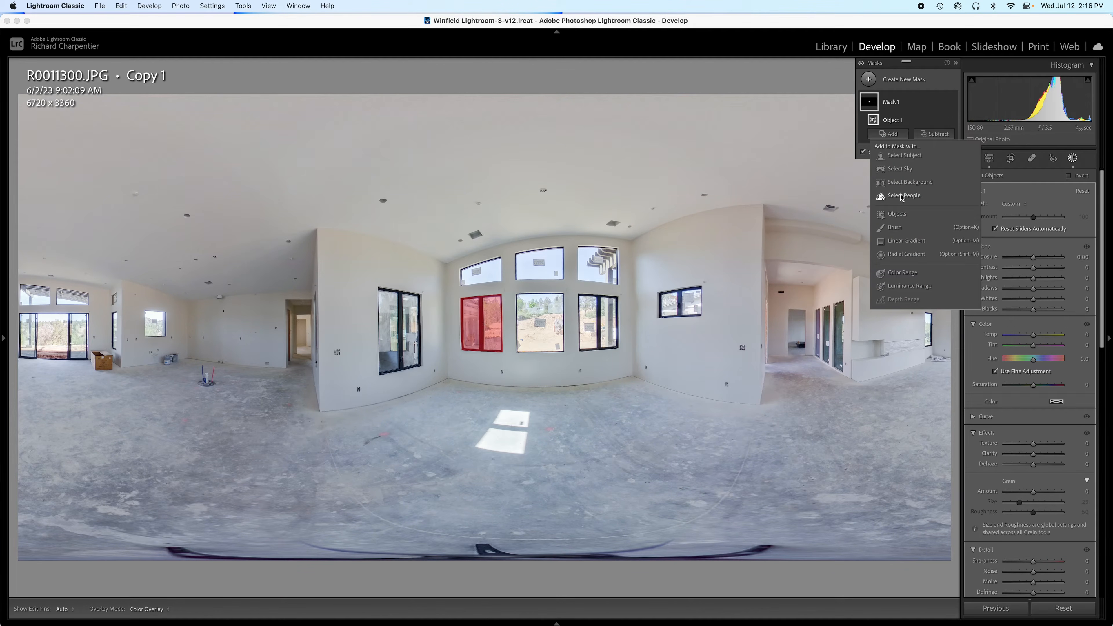
click(876, 224)
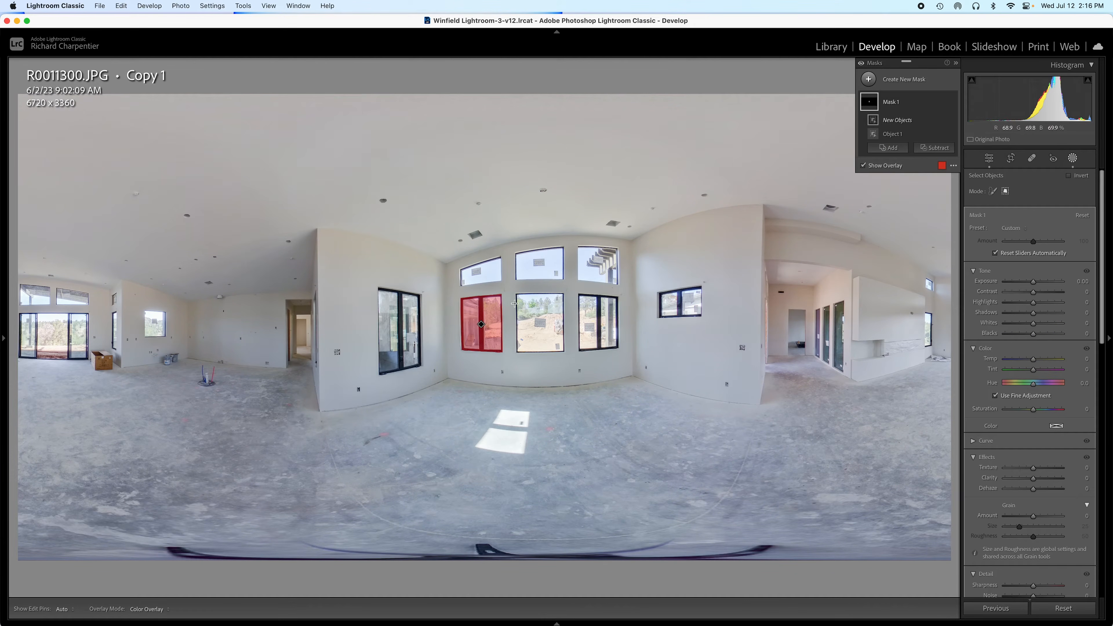
drag(516, 293, 565, 354)
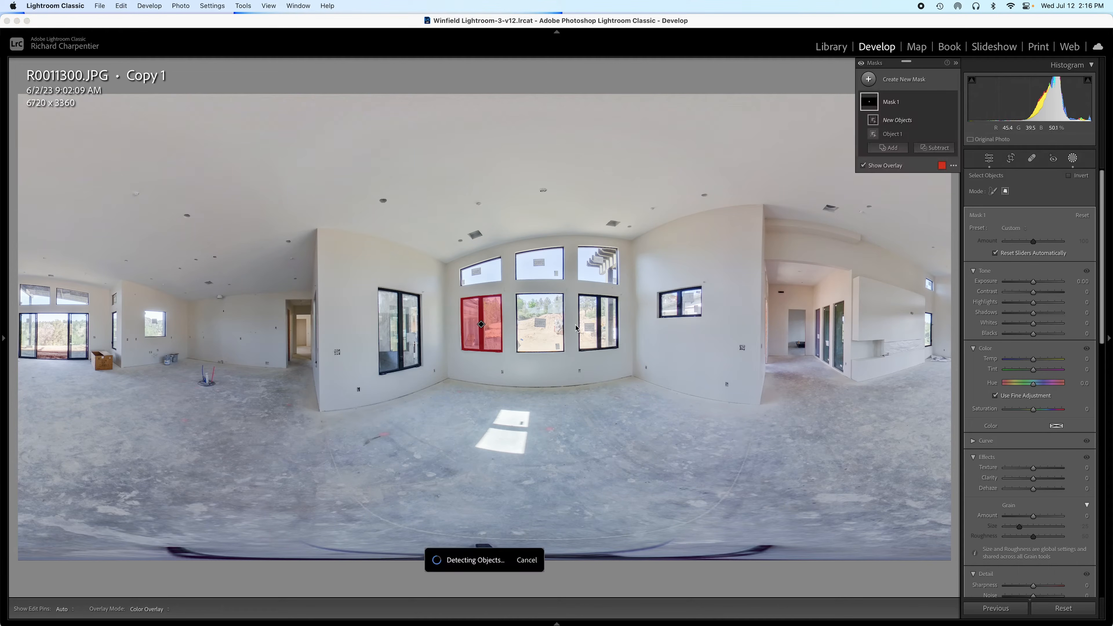
Step: Add the upper centre window to Mask 1 as a further object
click(896, 148)
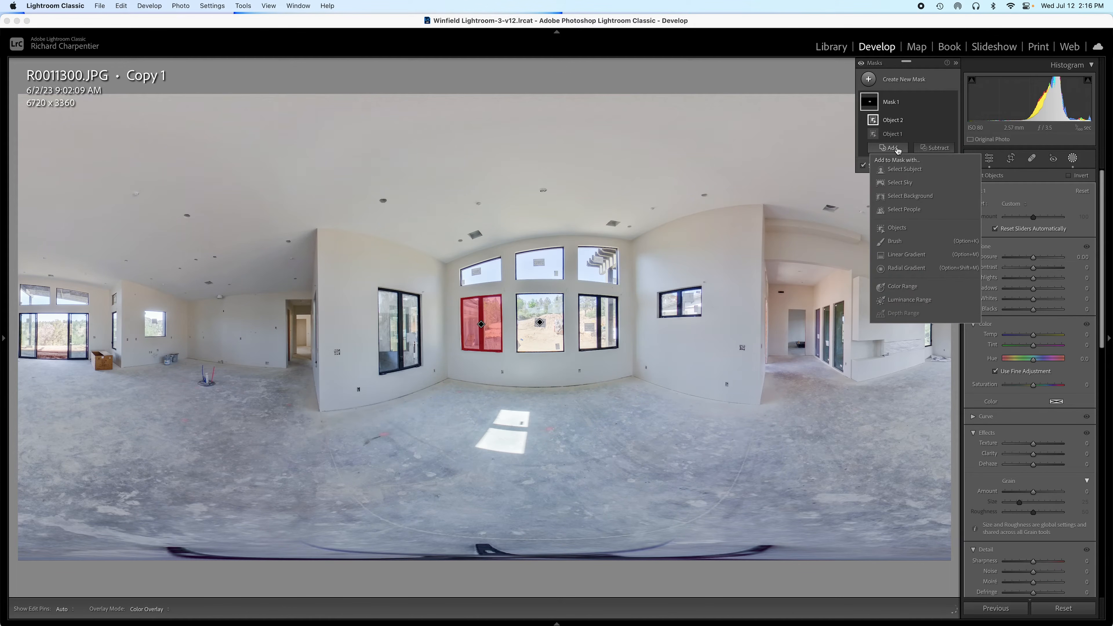
click(896, 228)
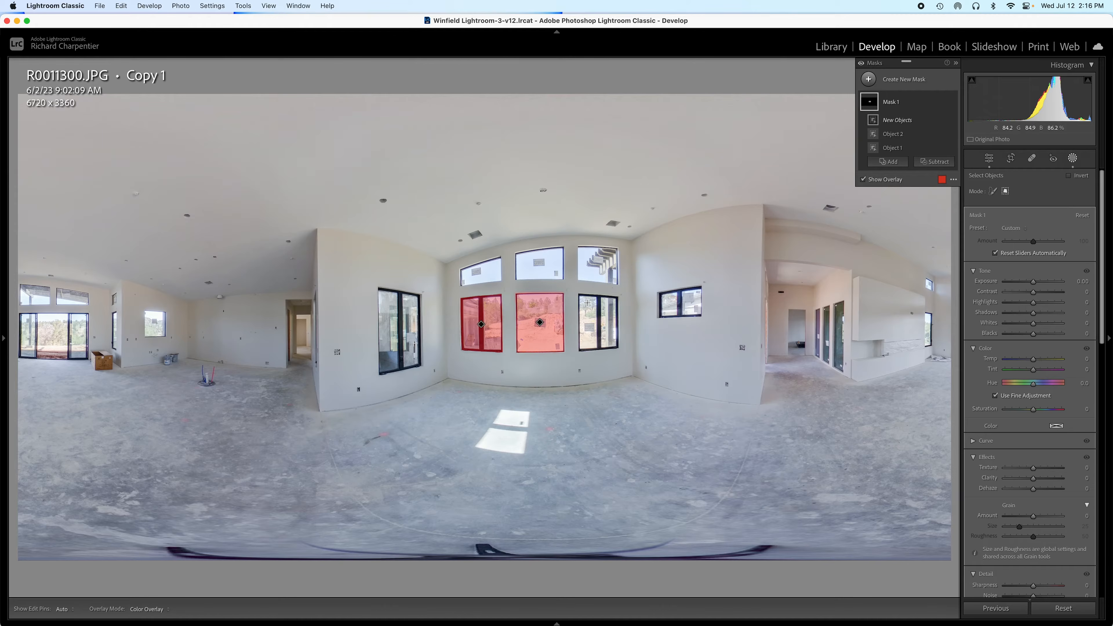
drag(517, 254, 577, 283)
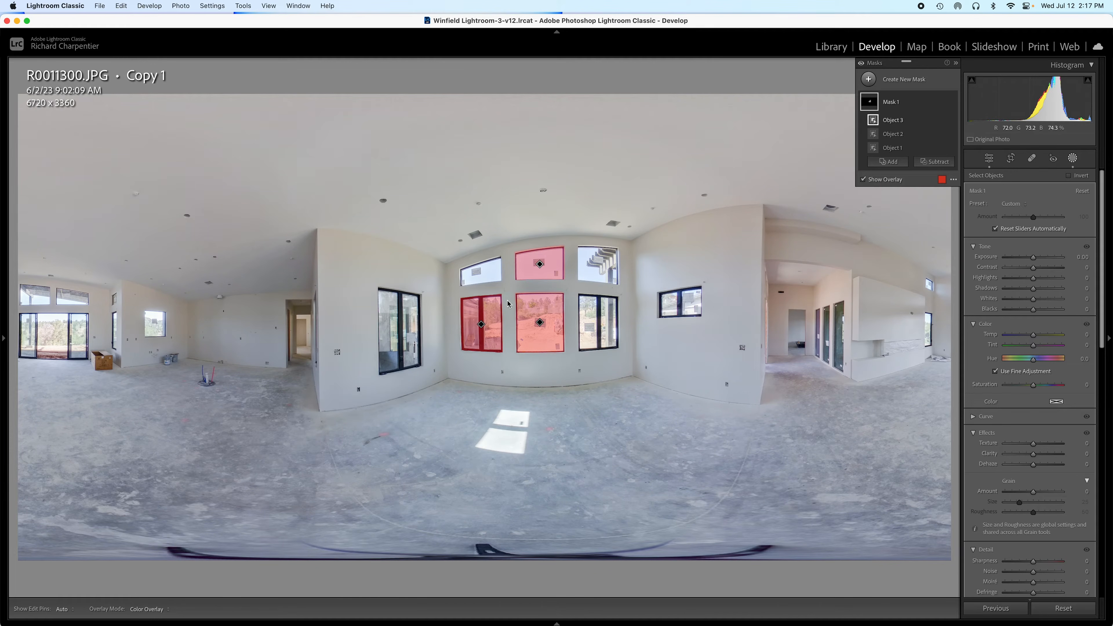
Step: Add the lower-right centre-wall window to Mask 1, redoing a poor first selection
click(888, 161)
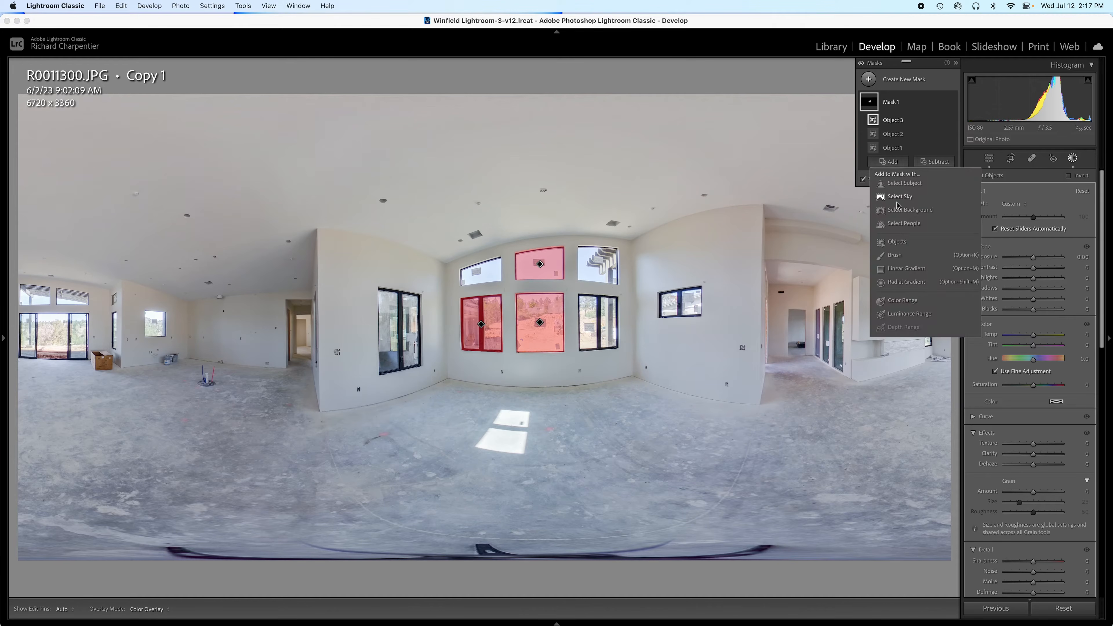
click(895, 241)
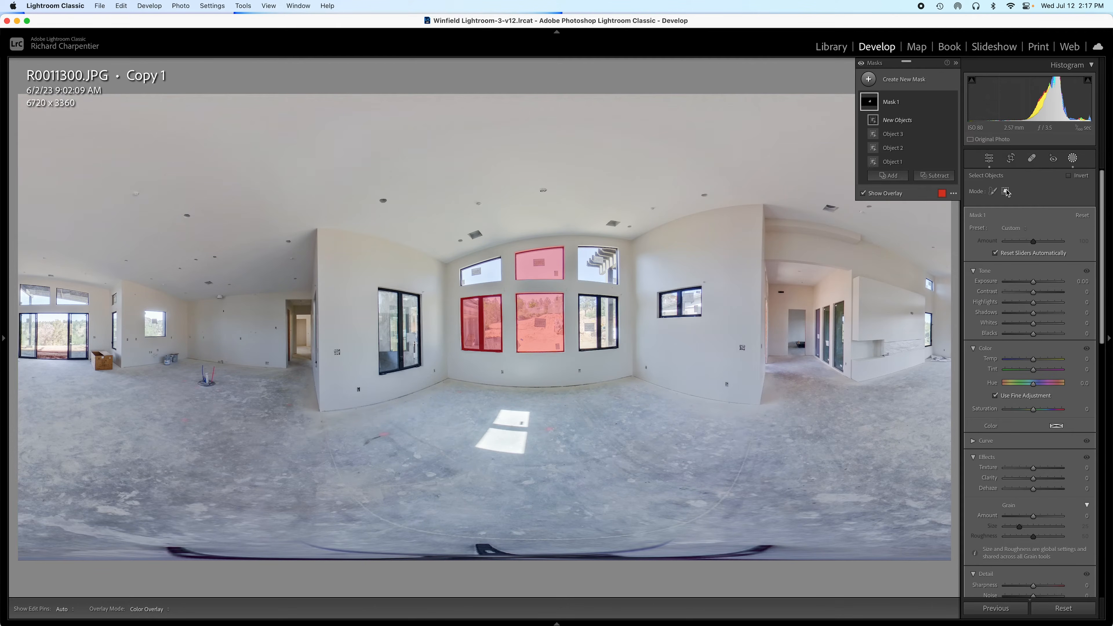
drag(579, 296, 597, 350)
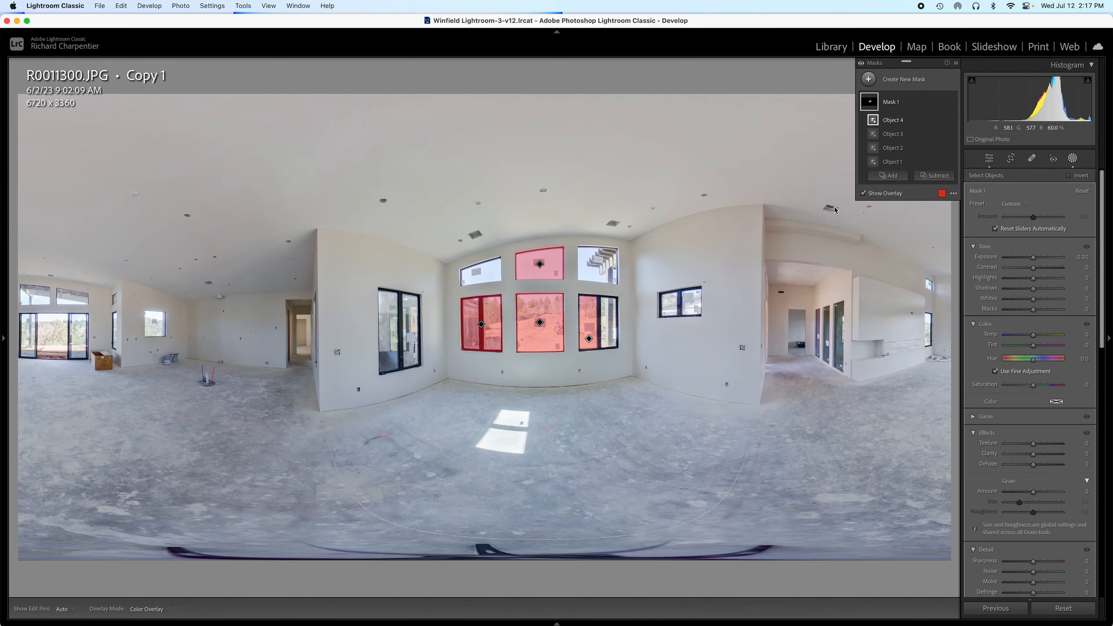
key(super+z)
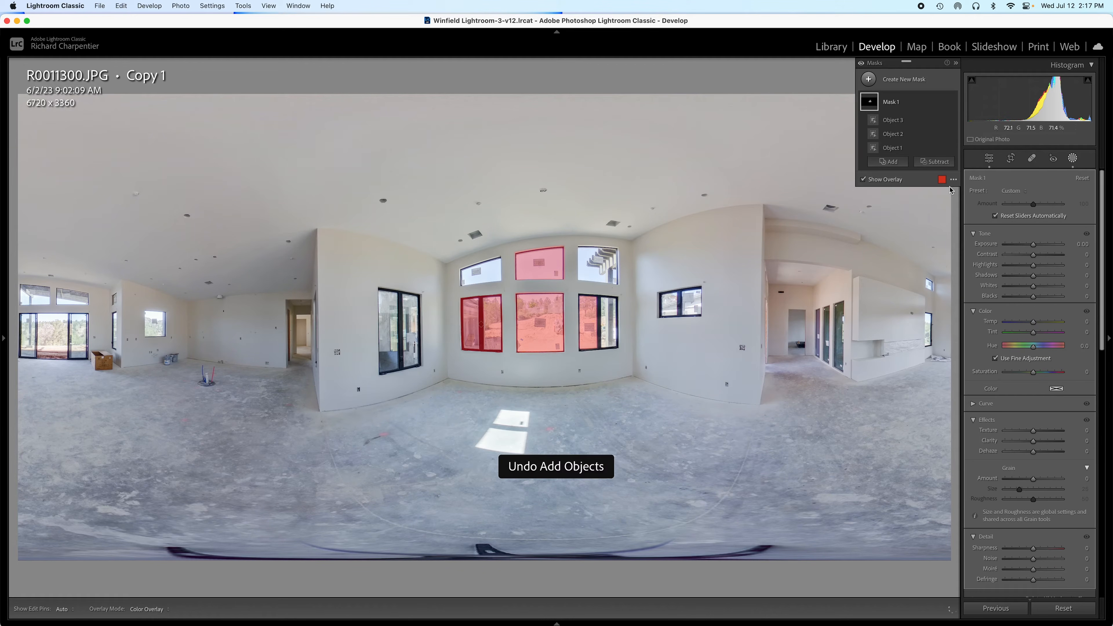
click(887, 162)
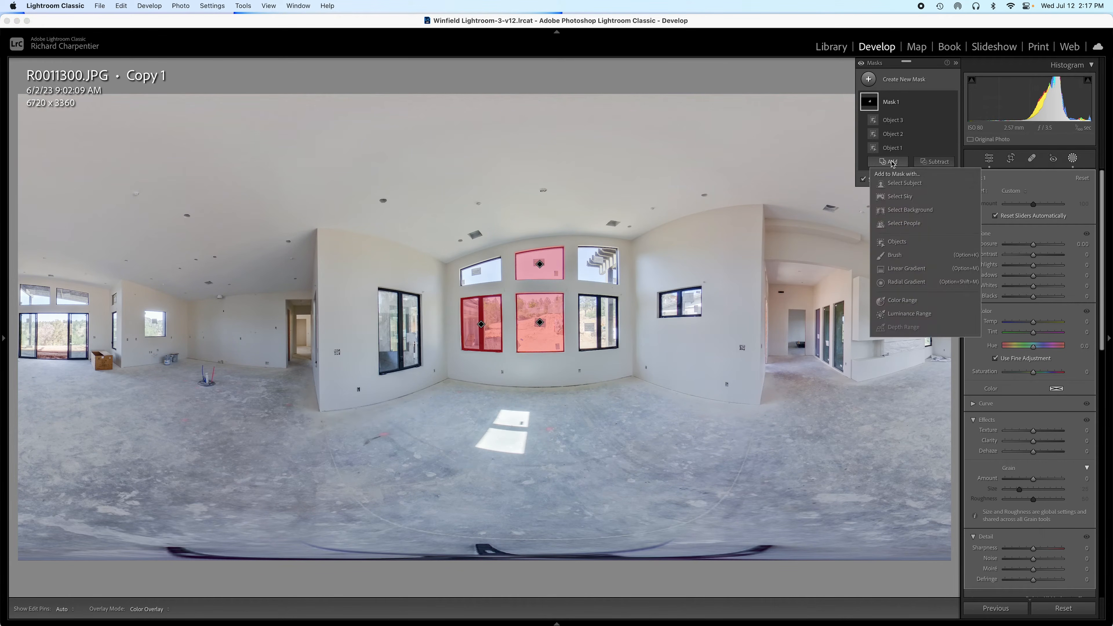
click(903, 241)
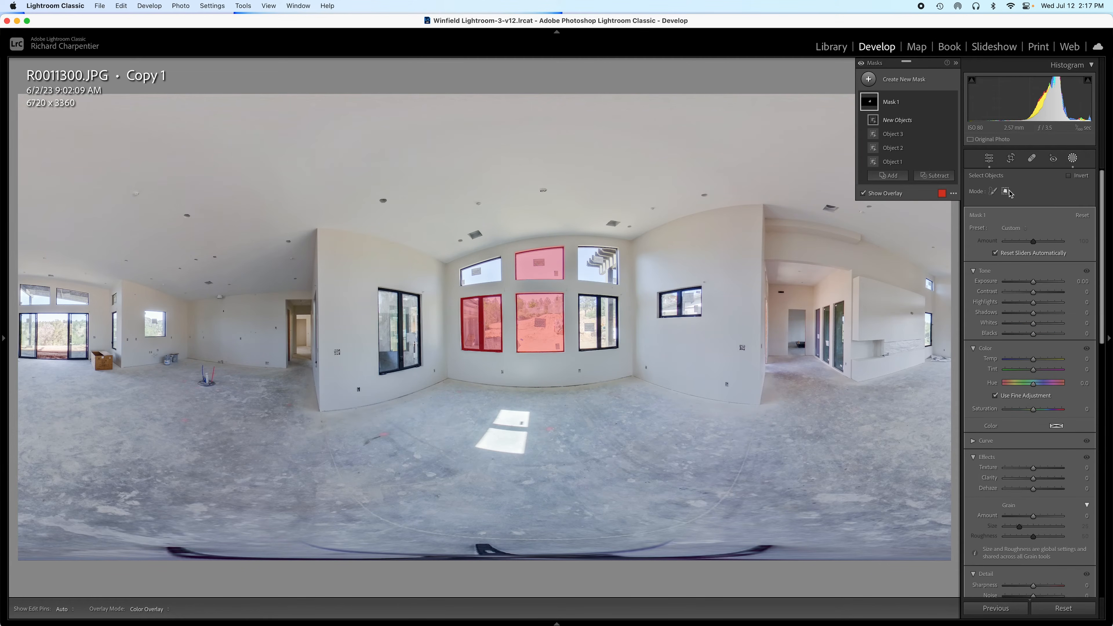
drag(577, 297, 619, 351)
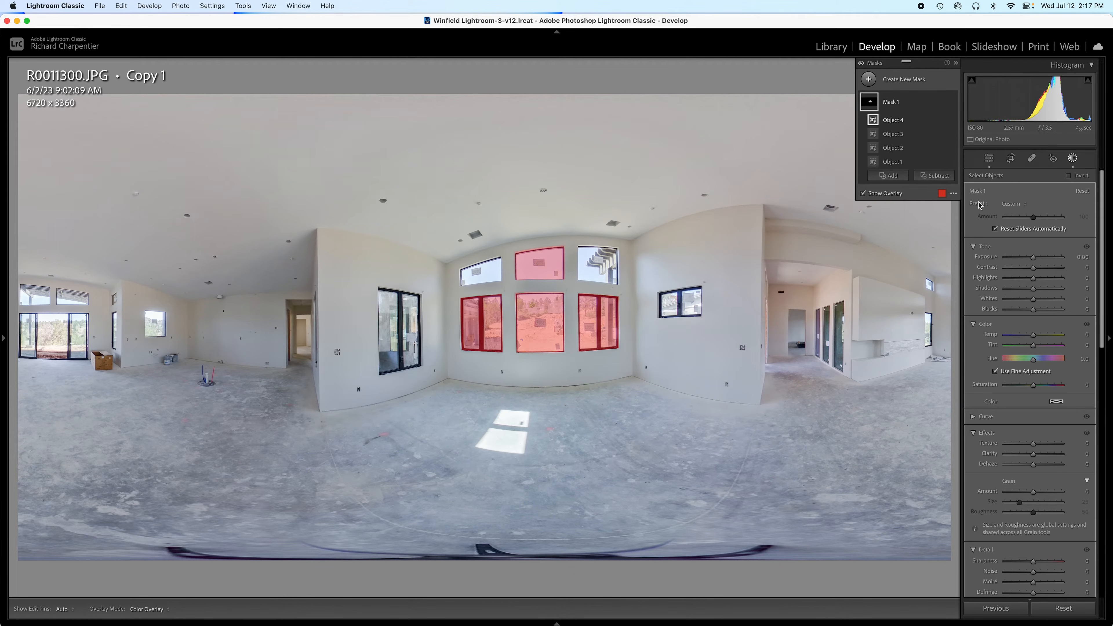
Step: Add the upper-right centre-wall window to Mask 1 as an object
click(883, 177)
click(889, 256)
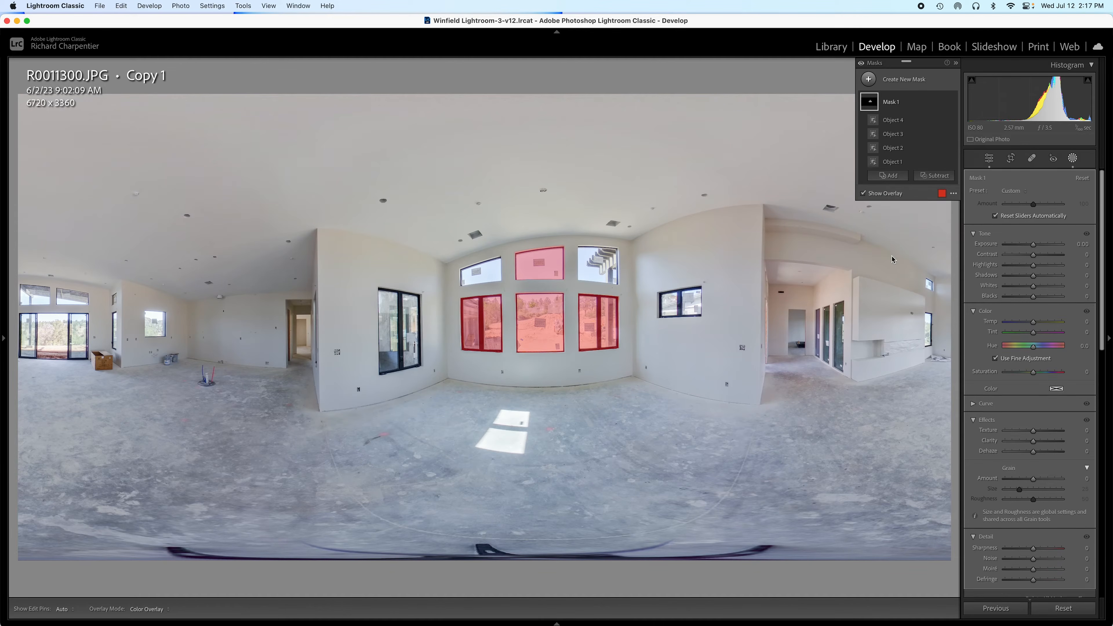
drag(579, 246, 618, 276)
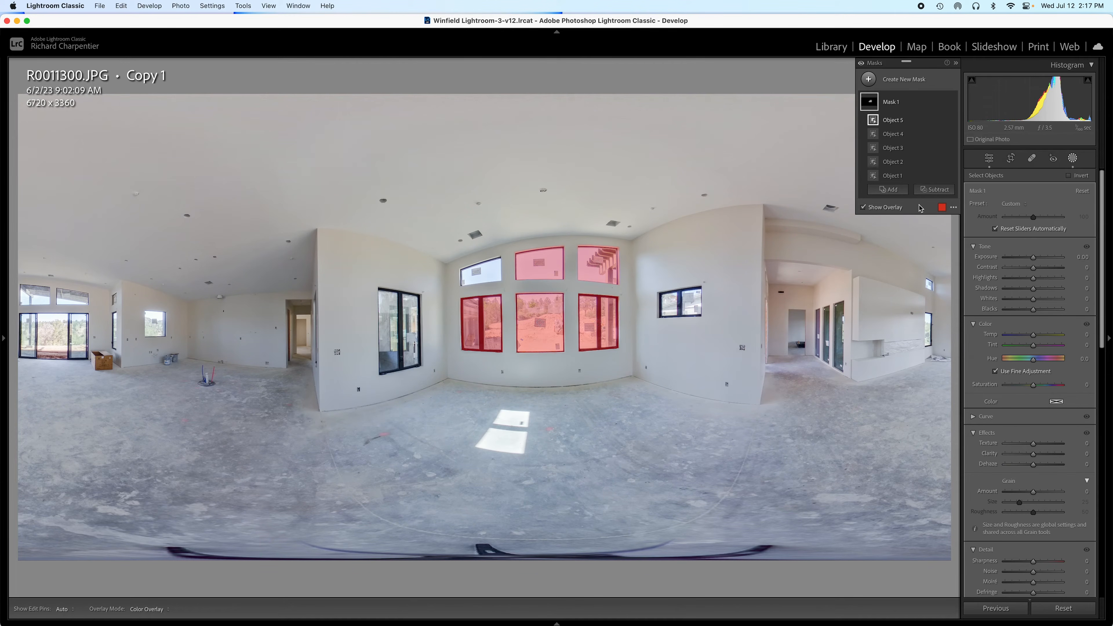
Step: Paint over the upper-left window with brush size 7 to add it as Object 6
click(894, 193)
click(893, 265)
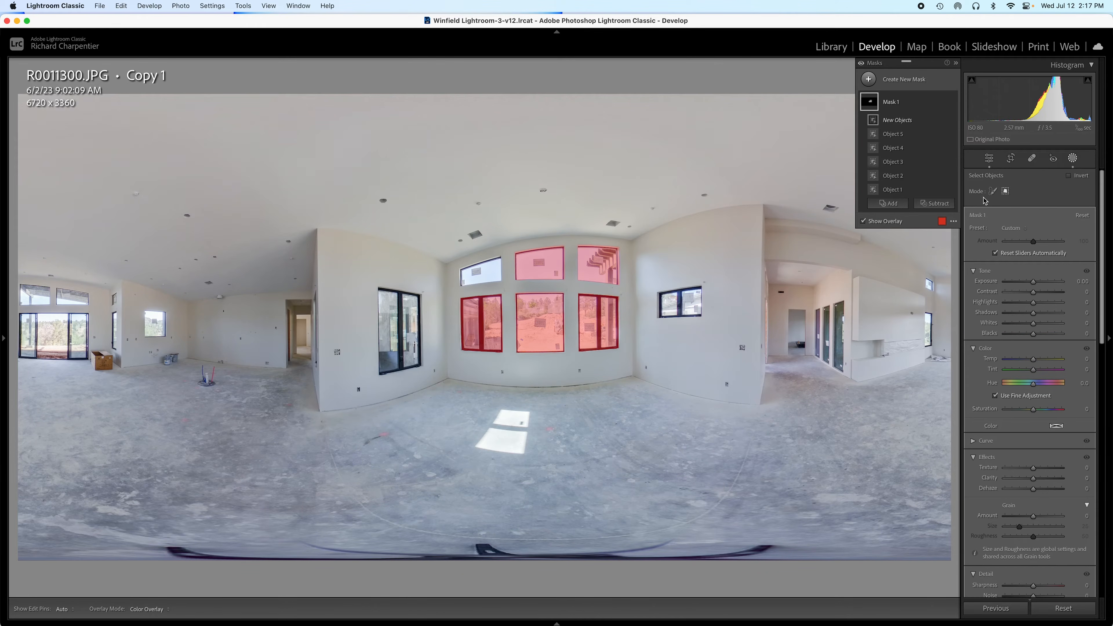
click(993, 191)
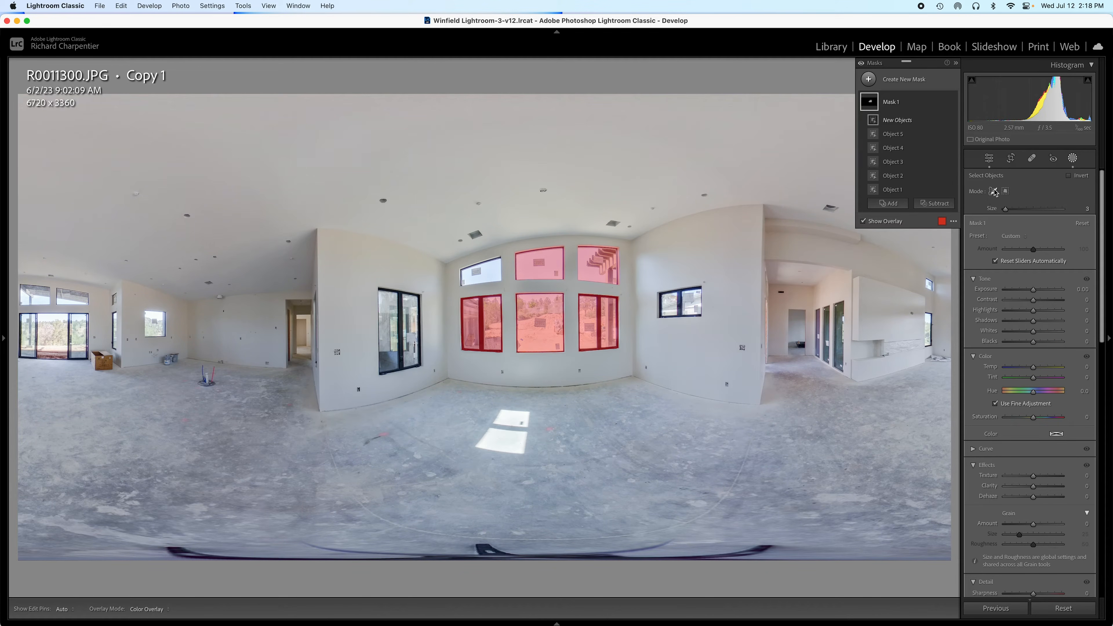
scroll(494, 272, up, 4)
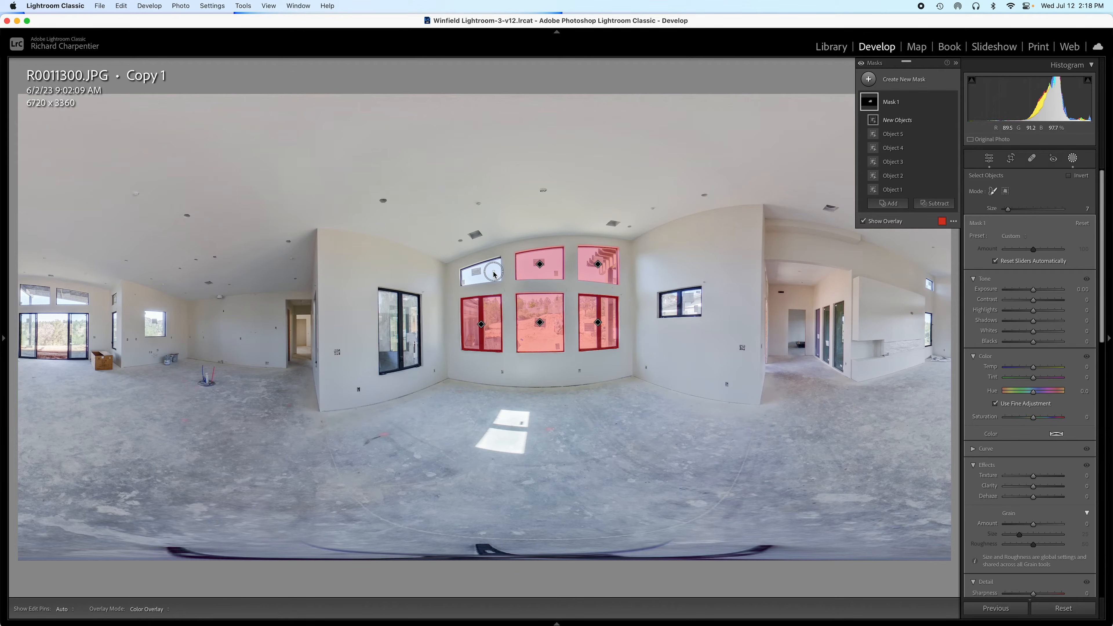
mouse_move(494, 269)
mouse_down()
mouse_move(467, 276)
mouse_move(497, 276)
mouse_up()
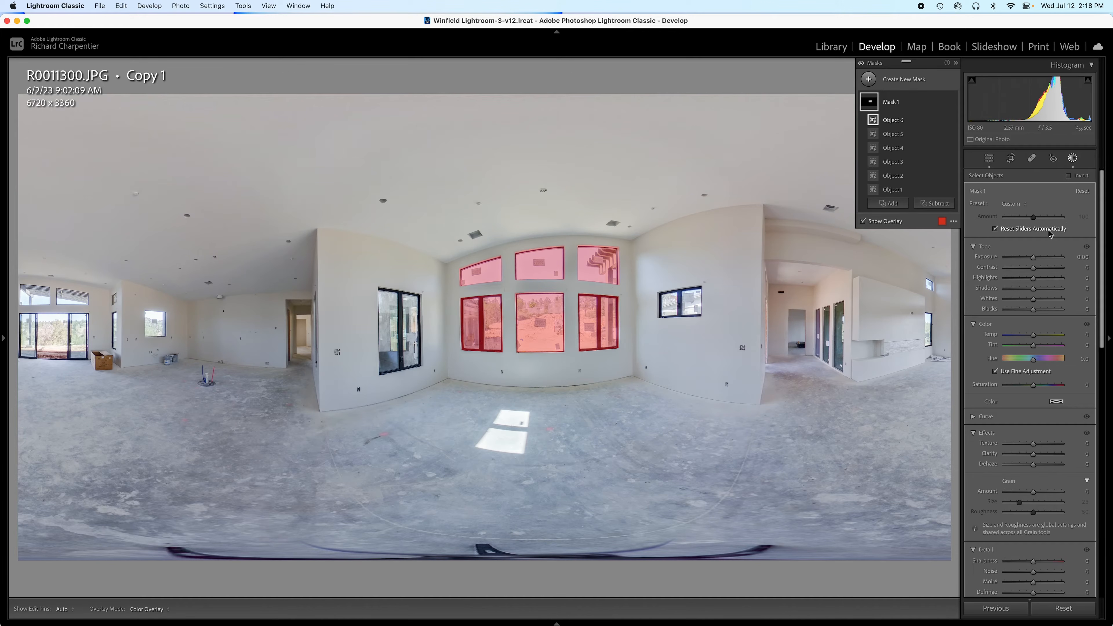
Step: Apply the Windows preset to Mask 1 (Exposure −1.33, Highlights −58)
click(1025, 208)
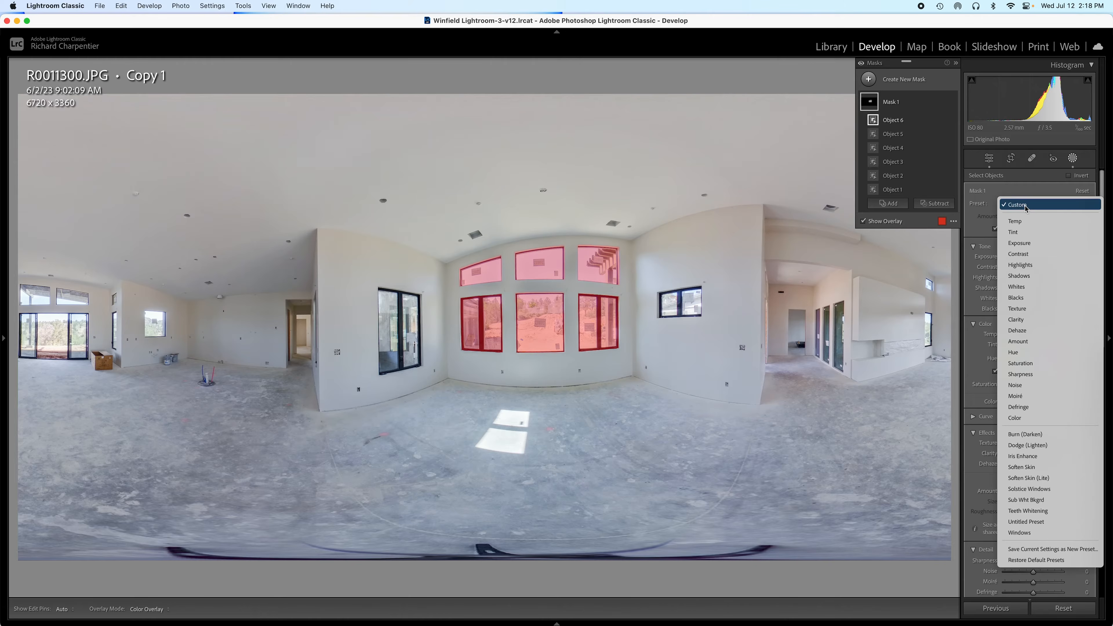
click(1034, 534)
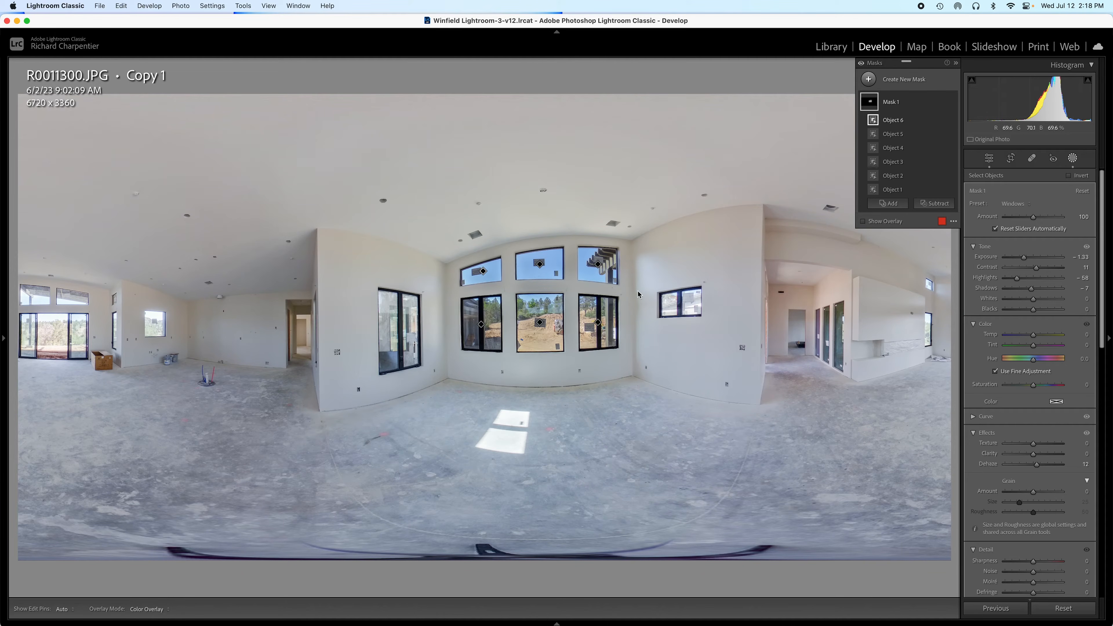
click(926, 205)
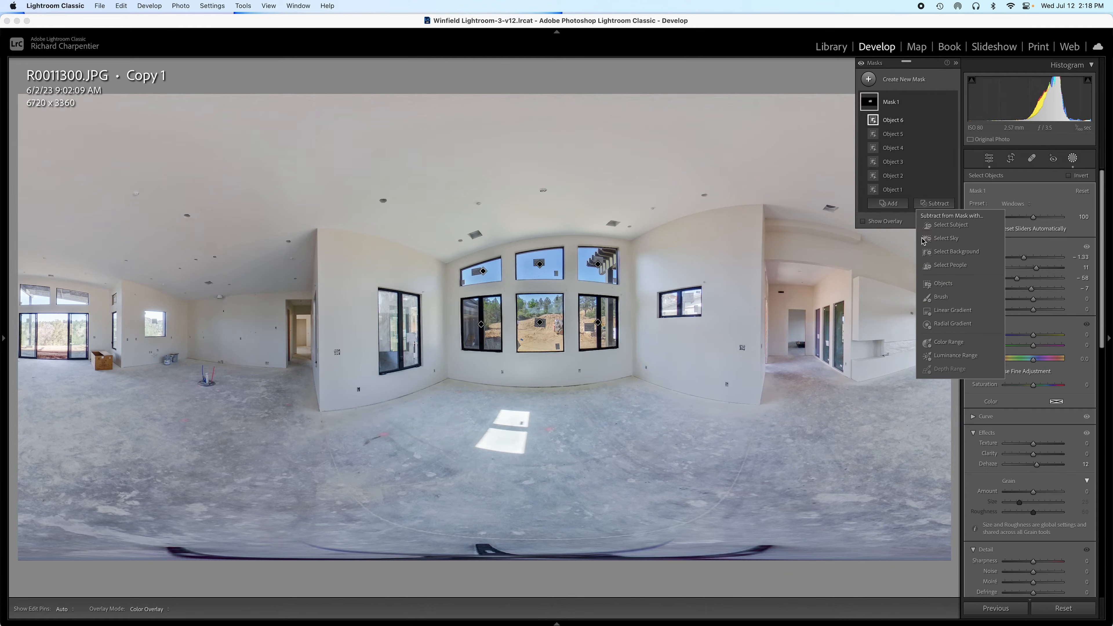
Step: Subtract an object painted at size 3 along the top of the upper-right window
click(939, 283)
click(938, 221)
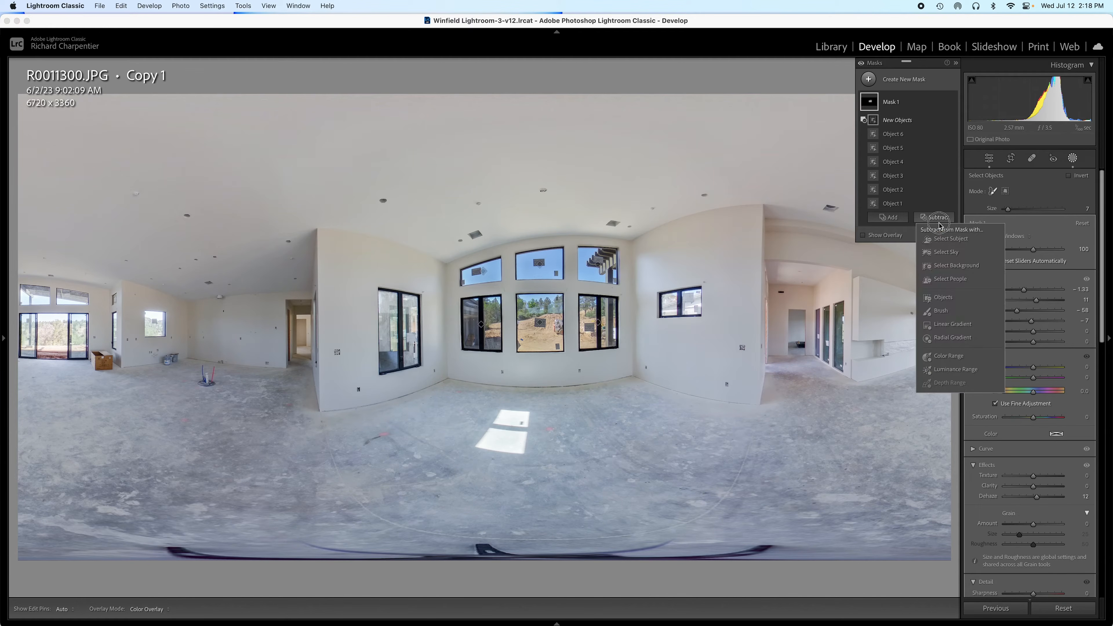
click(942, 297)
click(993, 192)
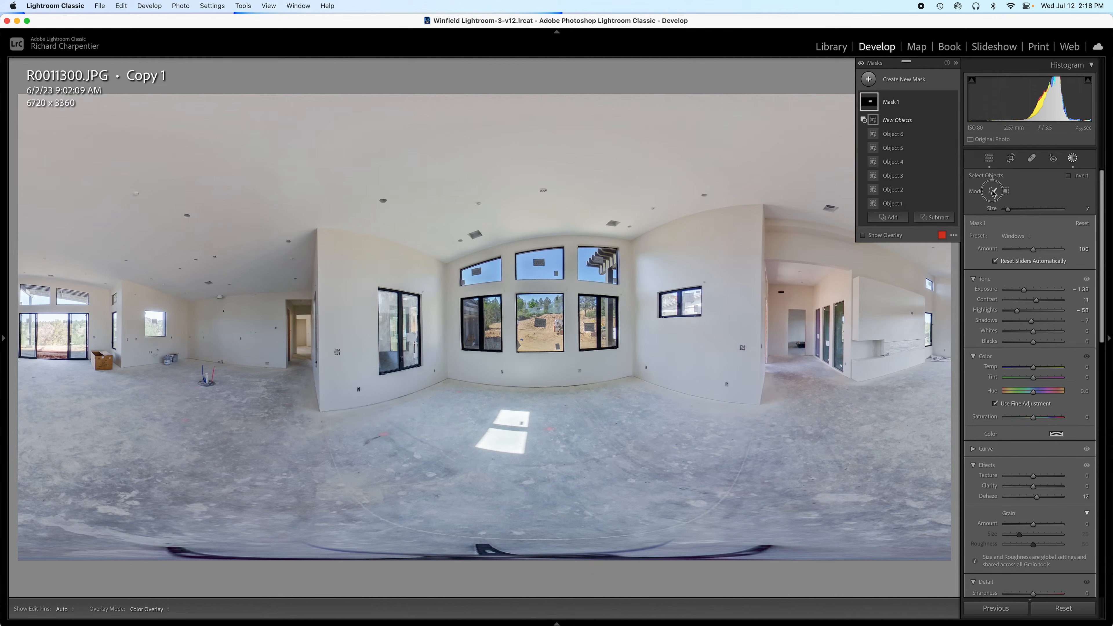
scroll(599, 243, down, 4)
mouse_move(579, 243)
mouse_down()
mouse_move(621, 247)
mouse_move(619, 287)
mouse_up()
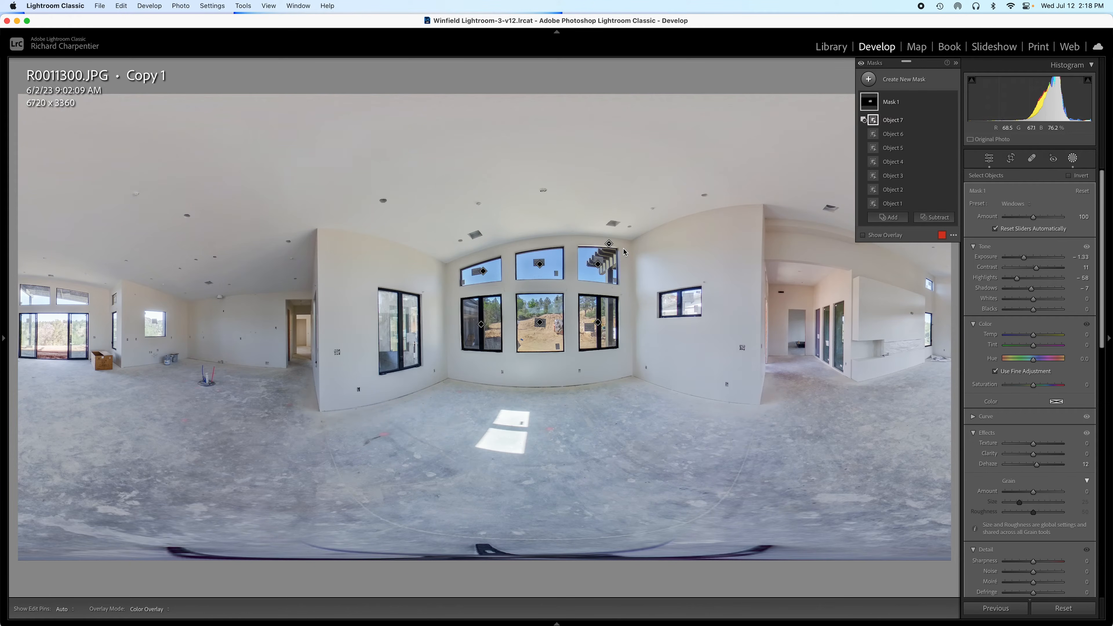
Step: Subtract Object 8 by painting down the right edge of the upper-right window
click(934, 217)
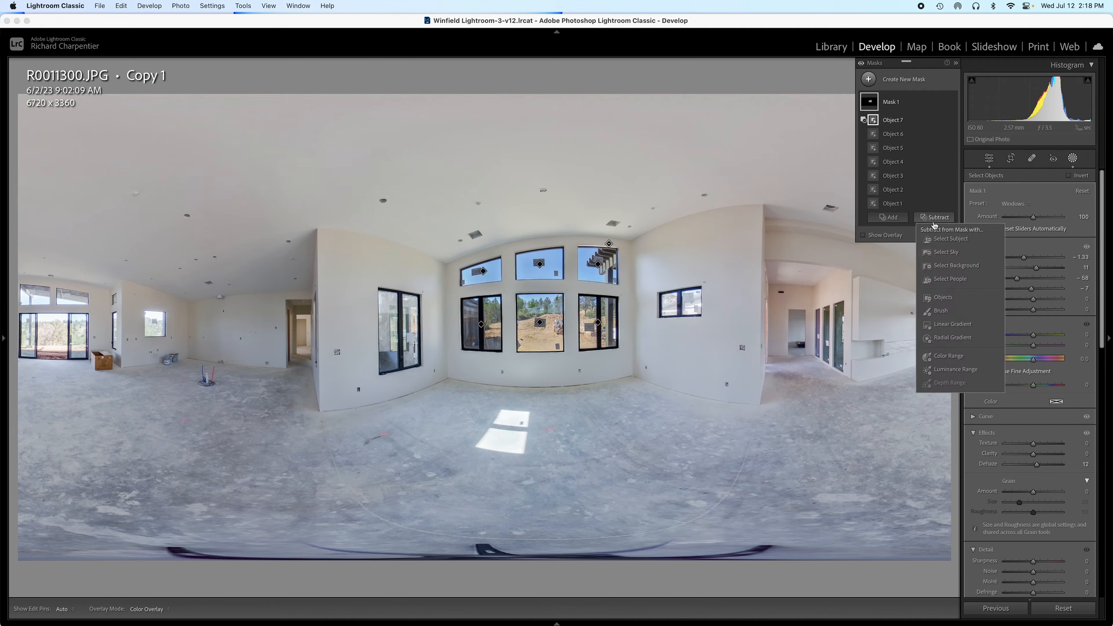
click(941, 302)
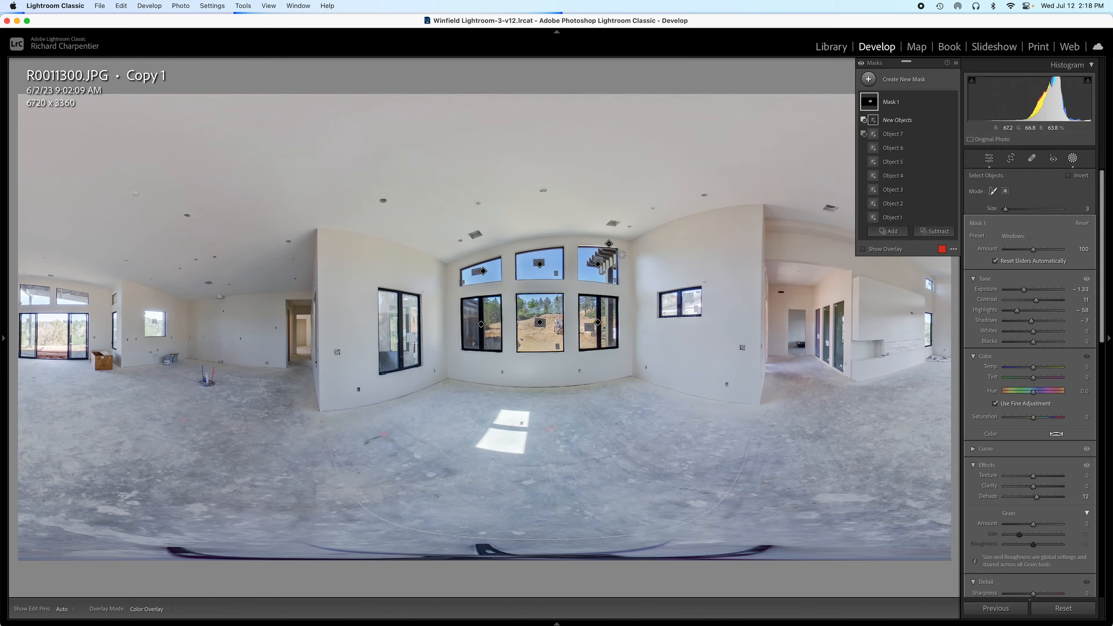
drag(621, 246, 619, 290)
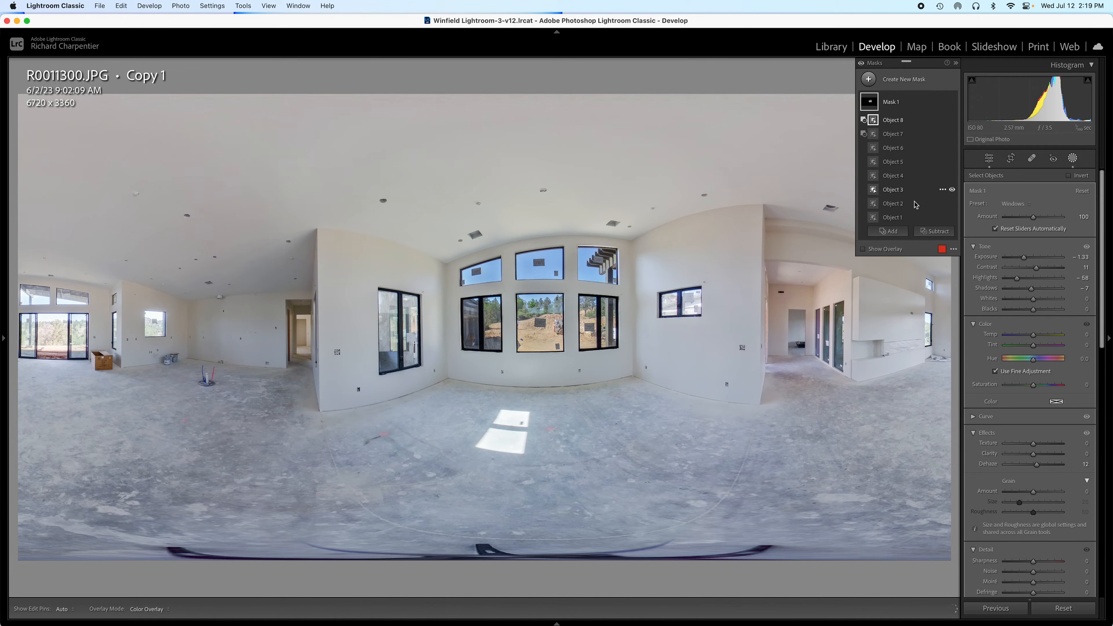
click(931, 235)
click(941, 311)
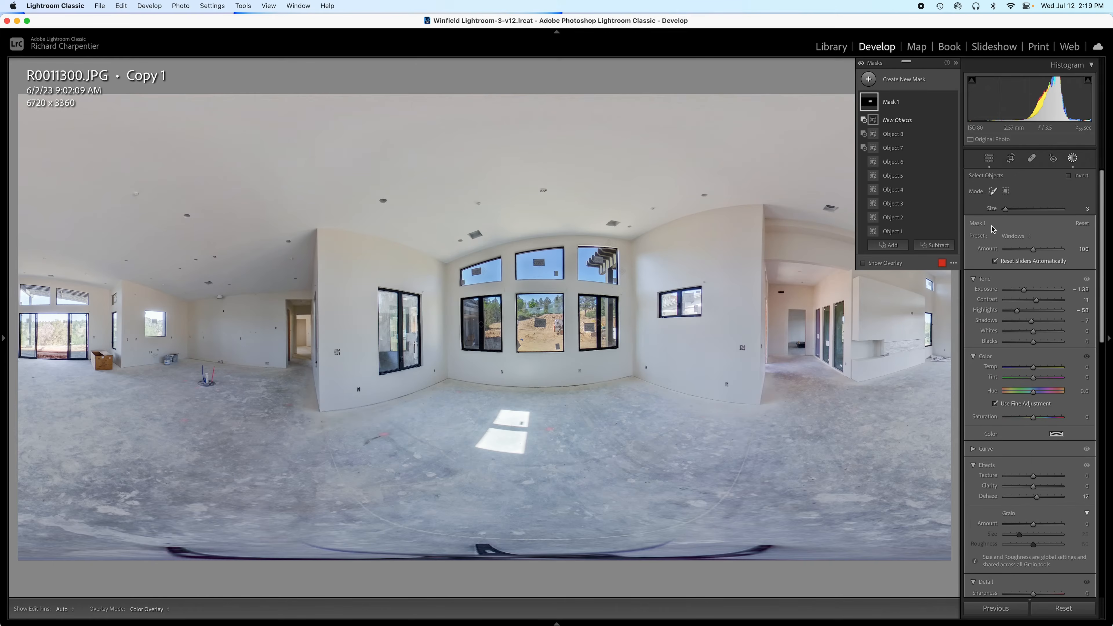
click(927, 247)
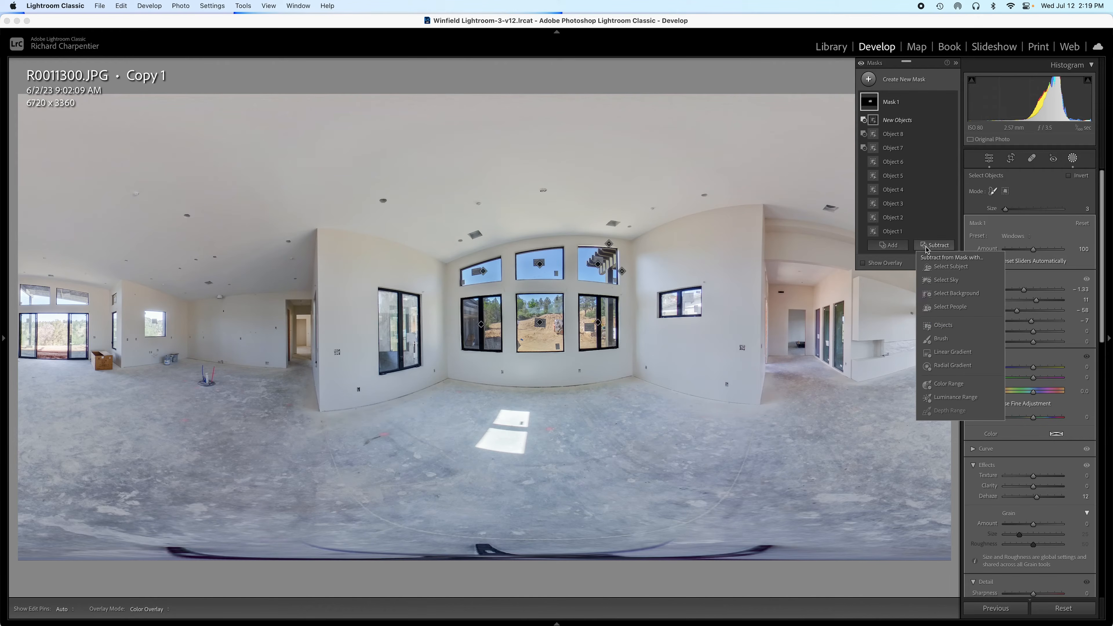
click(937, 338)
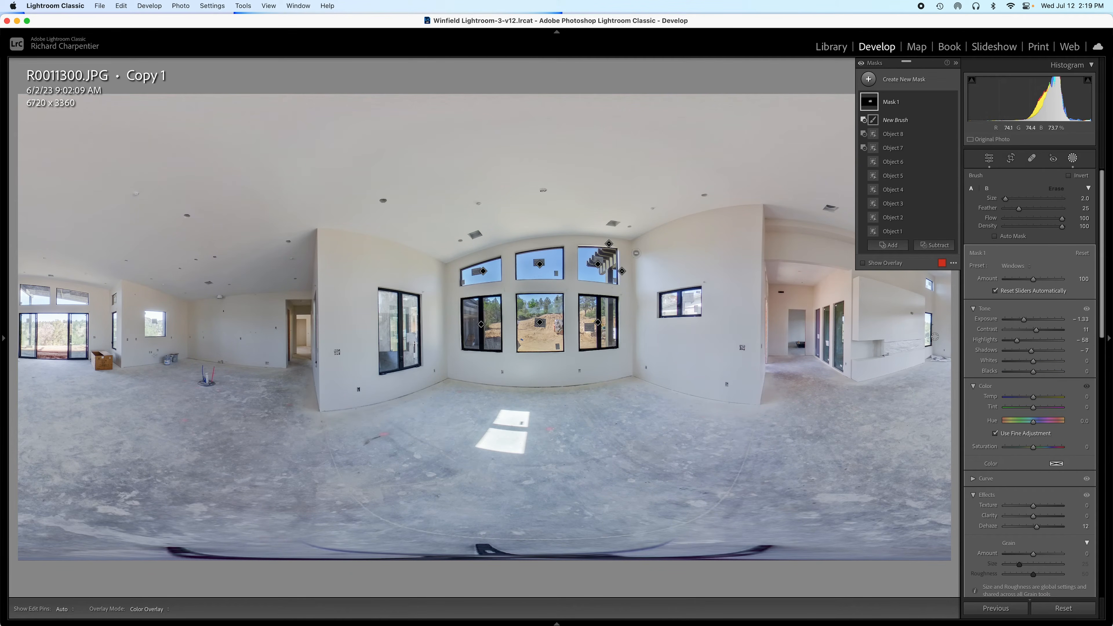
key(h)
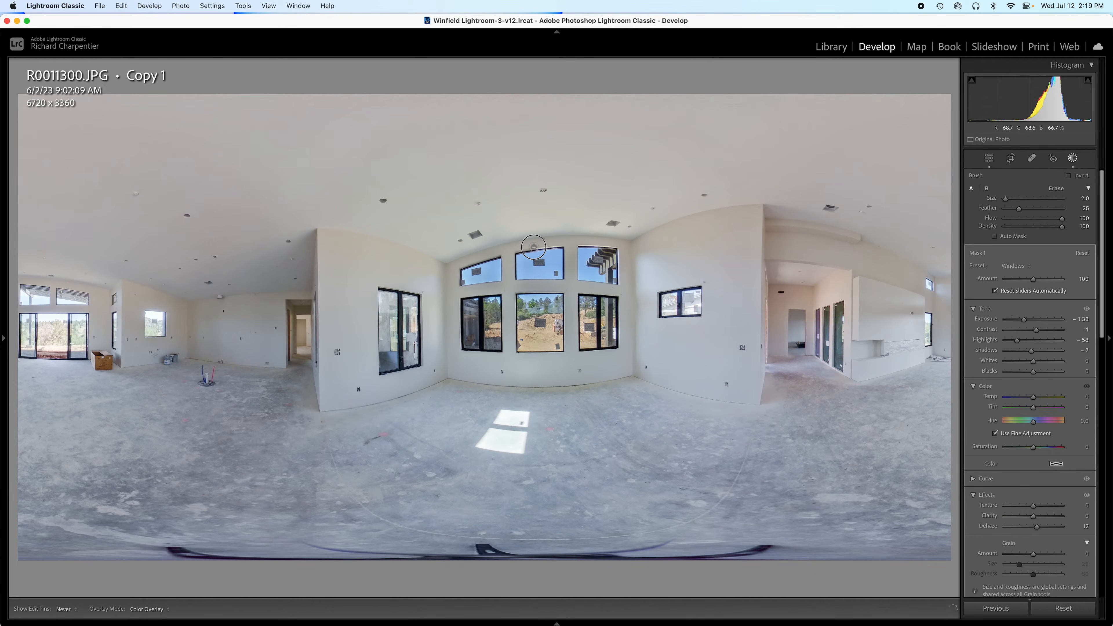
key(h)
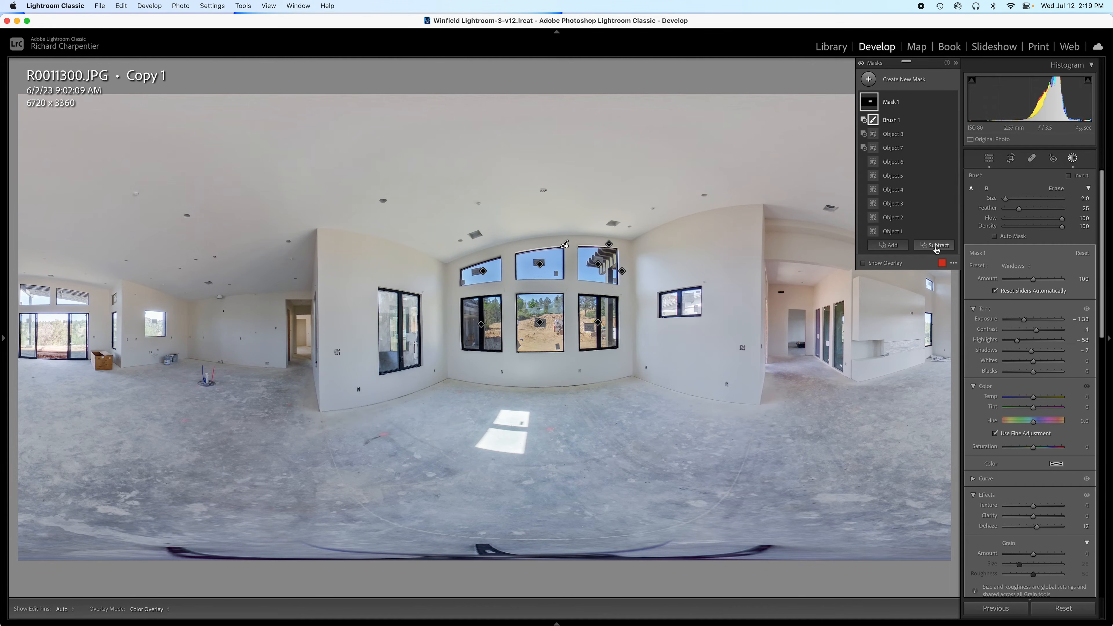
key(super+z)
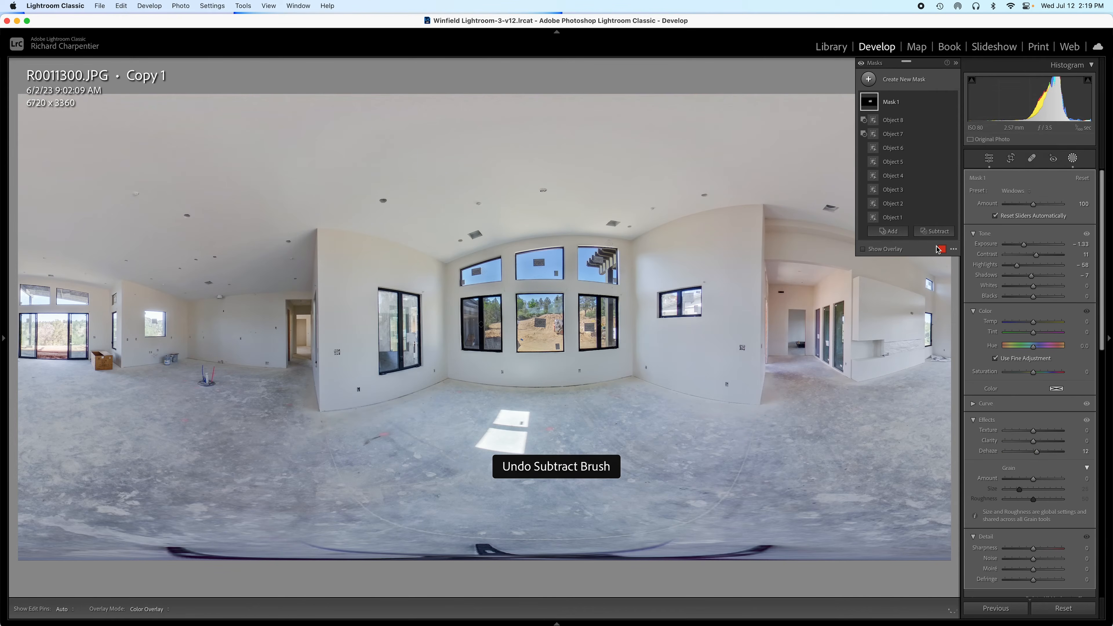
Step: Subtract Object 9 by painting across the top of the upper-middle window
click(934, 231)
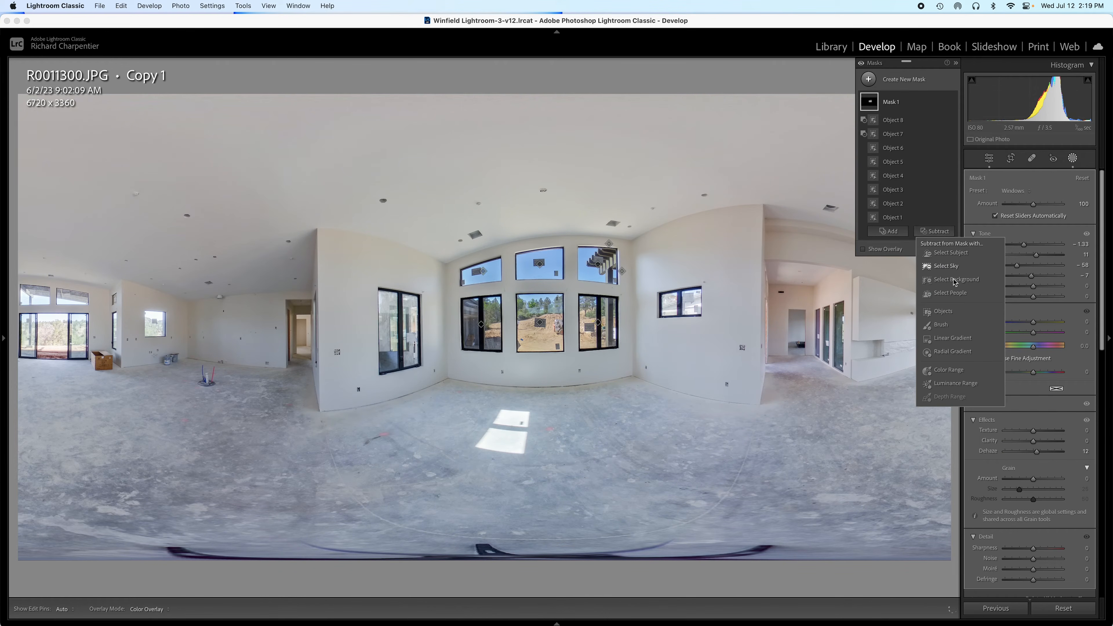
click(943, 311)
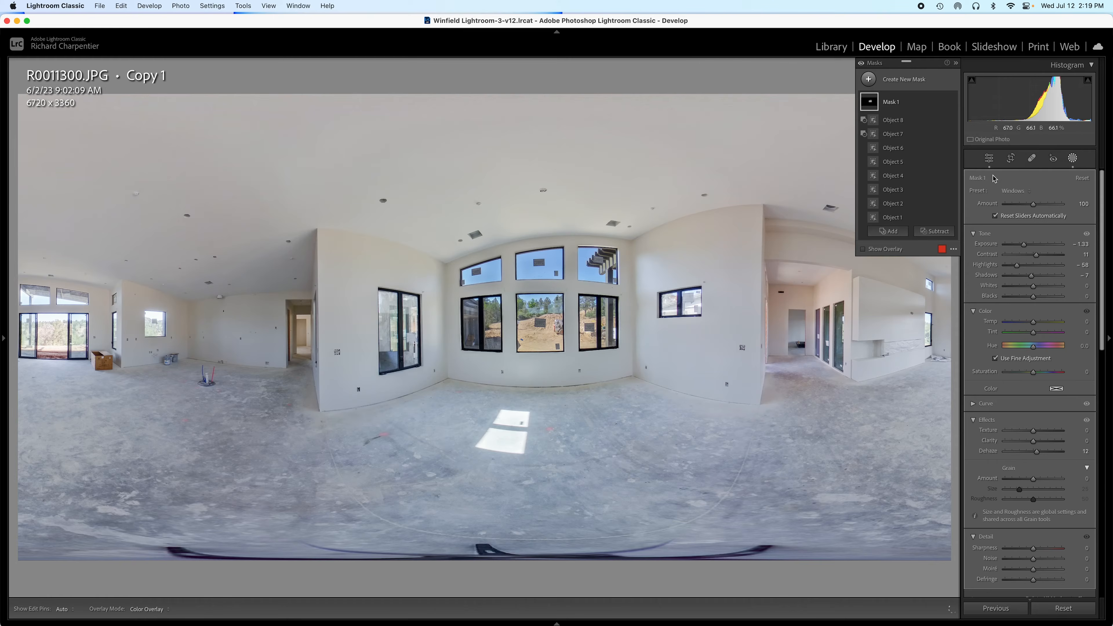
drag(567, 244, 514, 251)
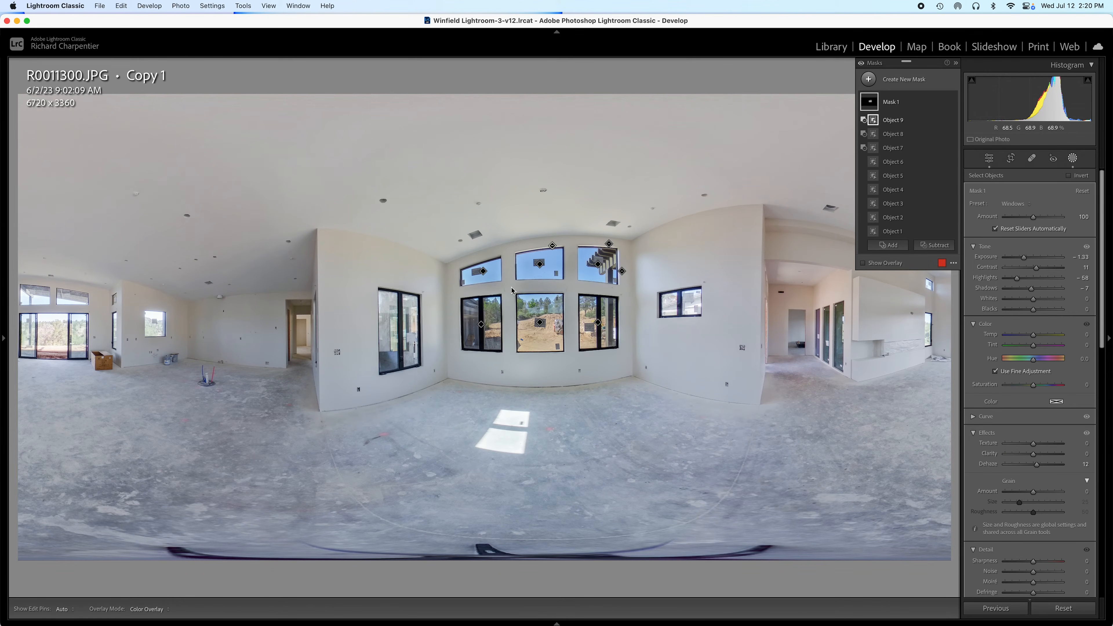
click(931, 246)
Step: Subtract Object 10 by painting over the area above the upper-left window
click(929, 338)
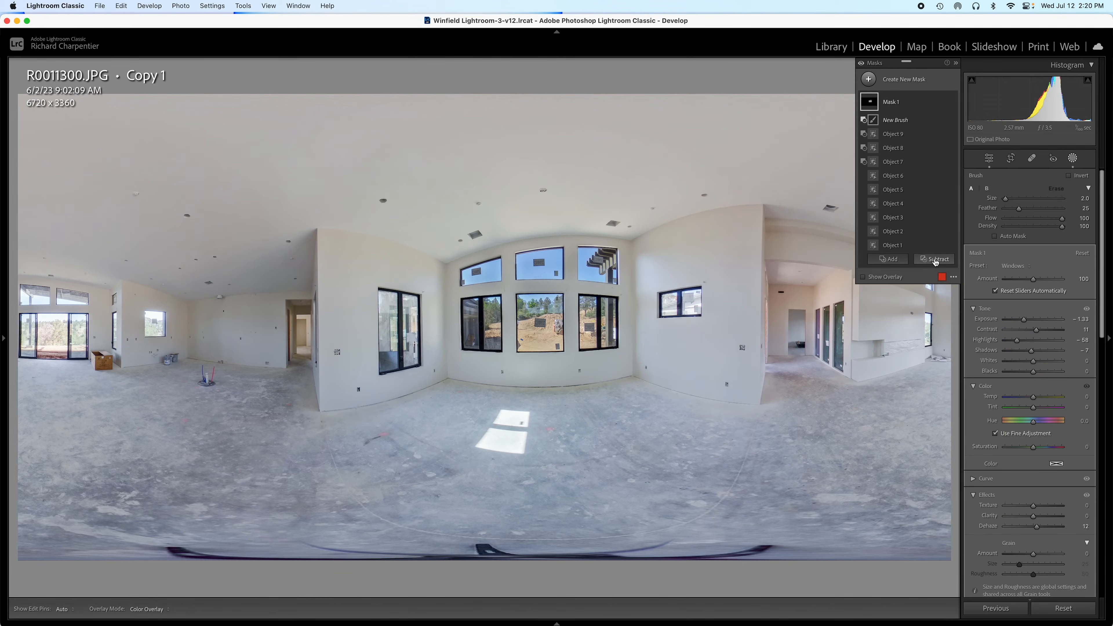
click(935, 258)
click(943, 339)
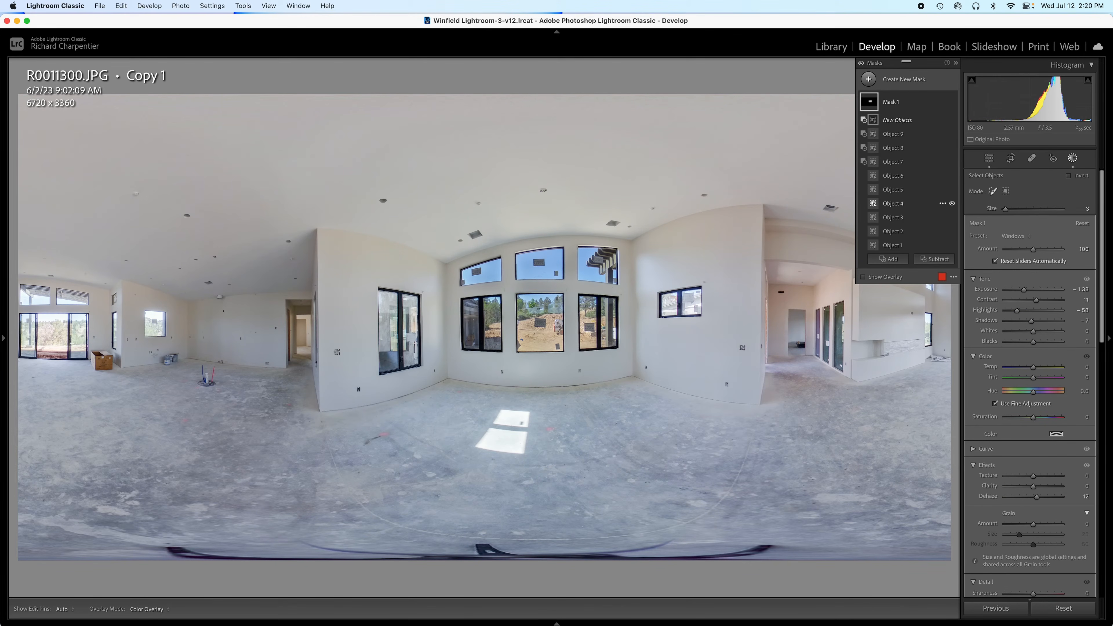
mouse_move(499, 253)
mouse_down()
mouse_move(458, 269)
mouse_move(457, 289)
mouse_up()
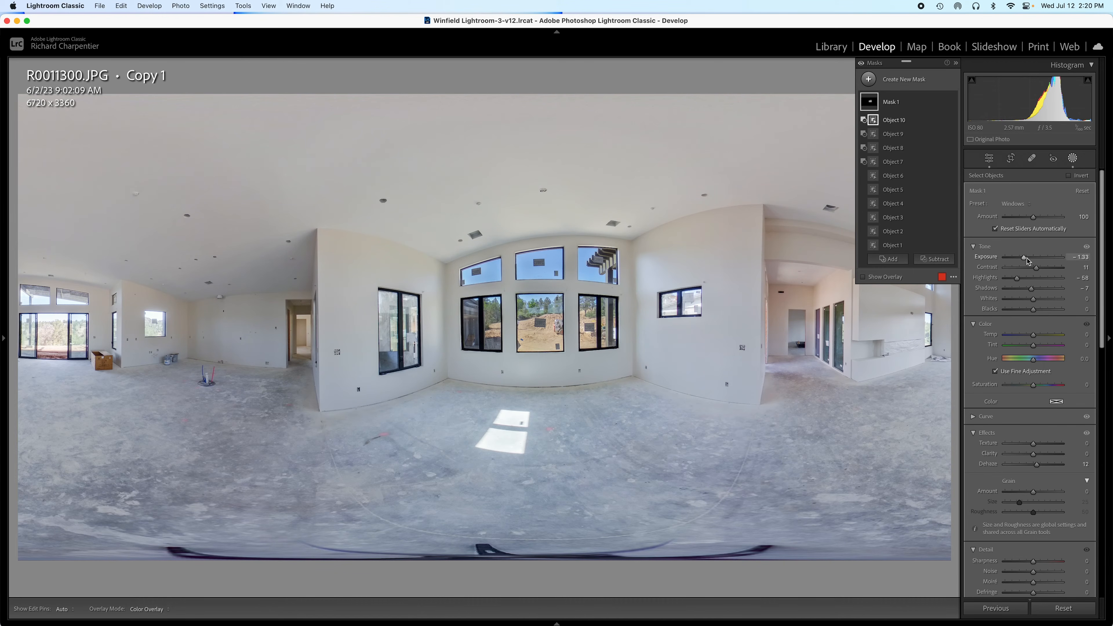
drag(1023, 257, 1017, 258)
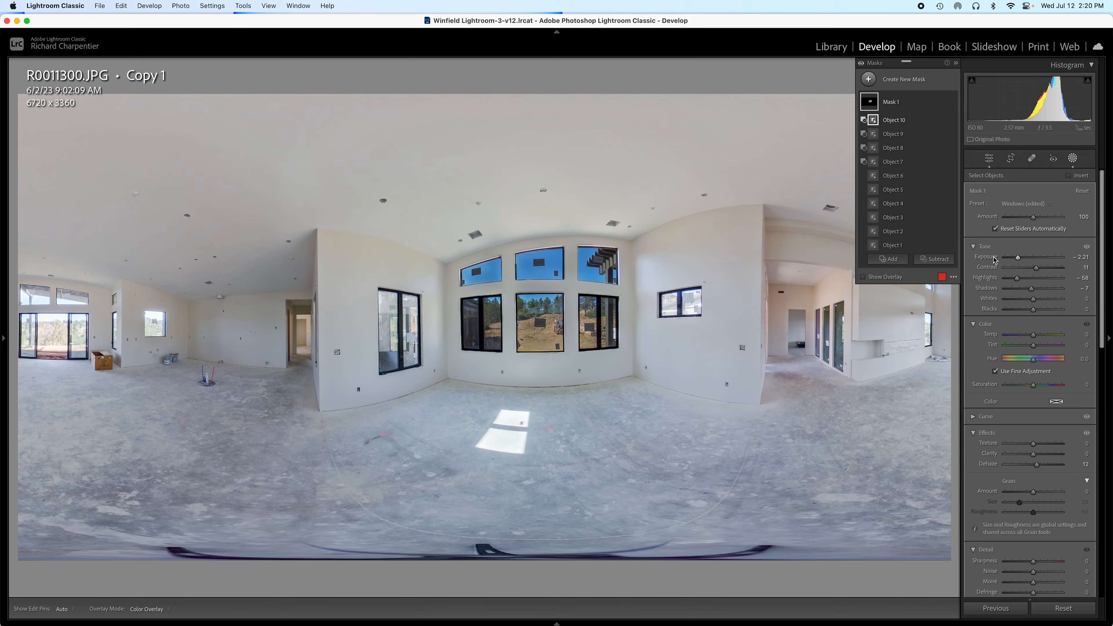
key(super+z)
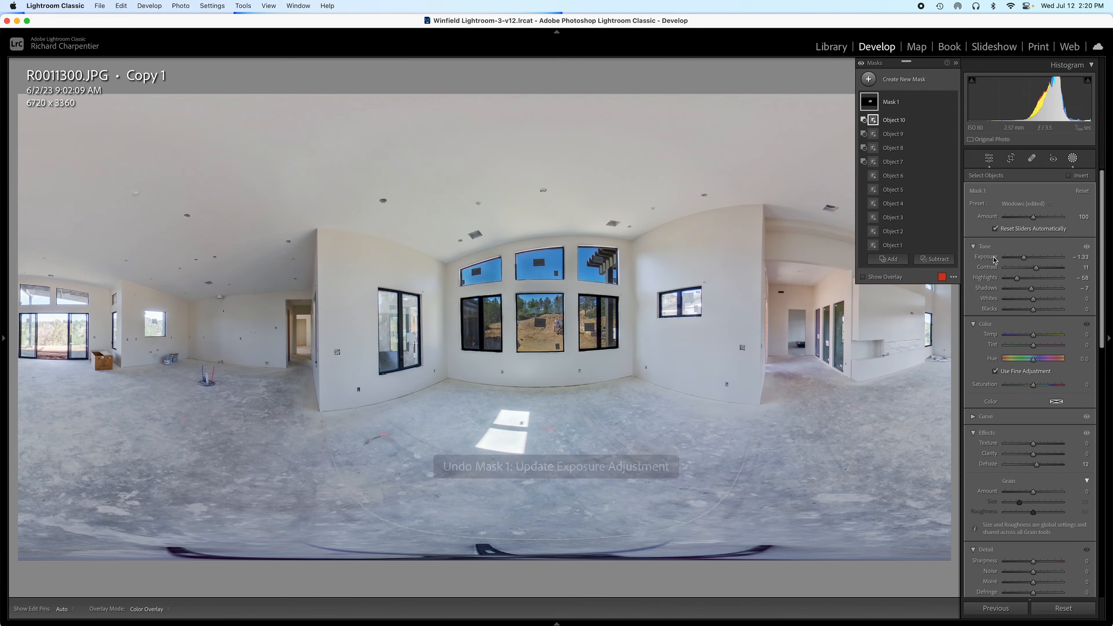